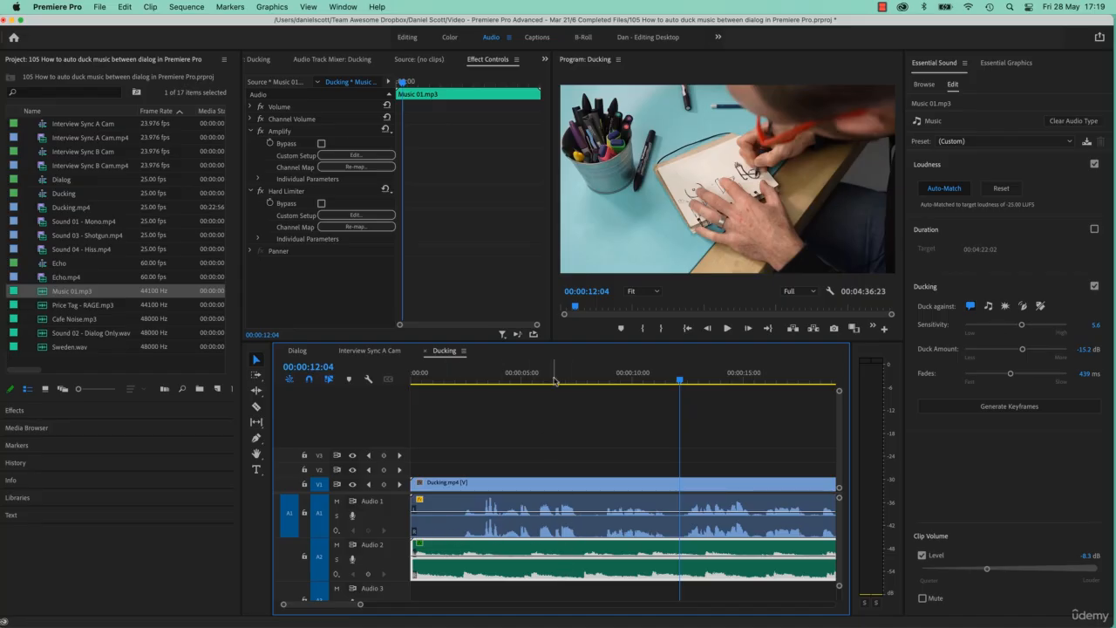
# Step: Generate ducking keyframes for the Music 01.mp3 clip and play the Ducking sequence from its start
pyautogui.press('Home')
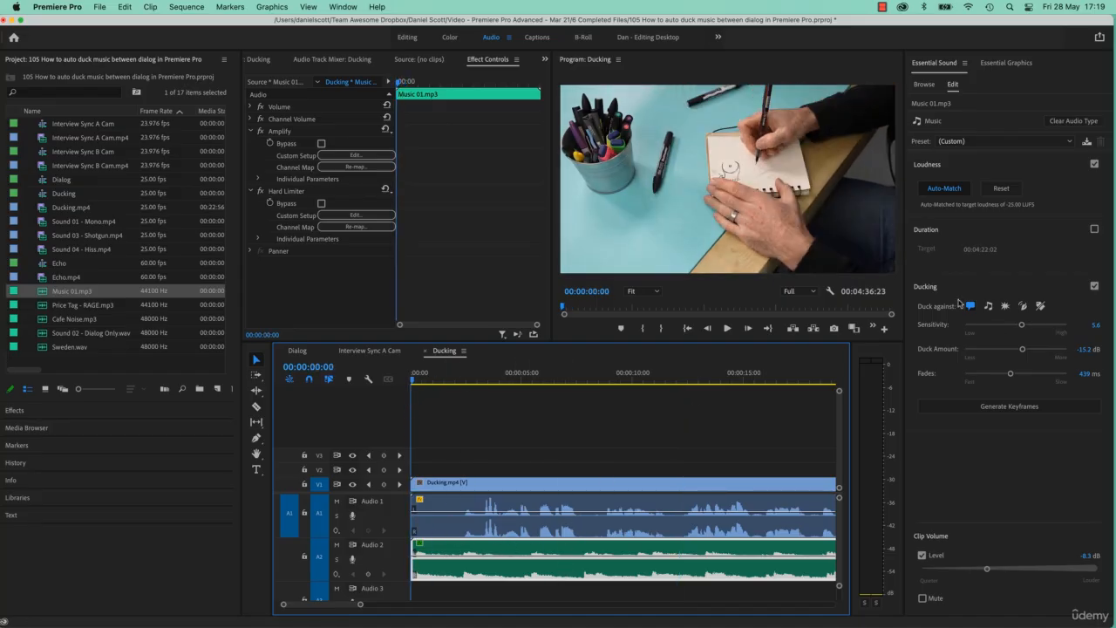
pyautogui.click(1004, 407)
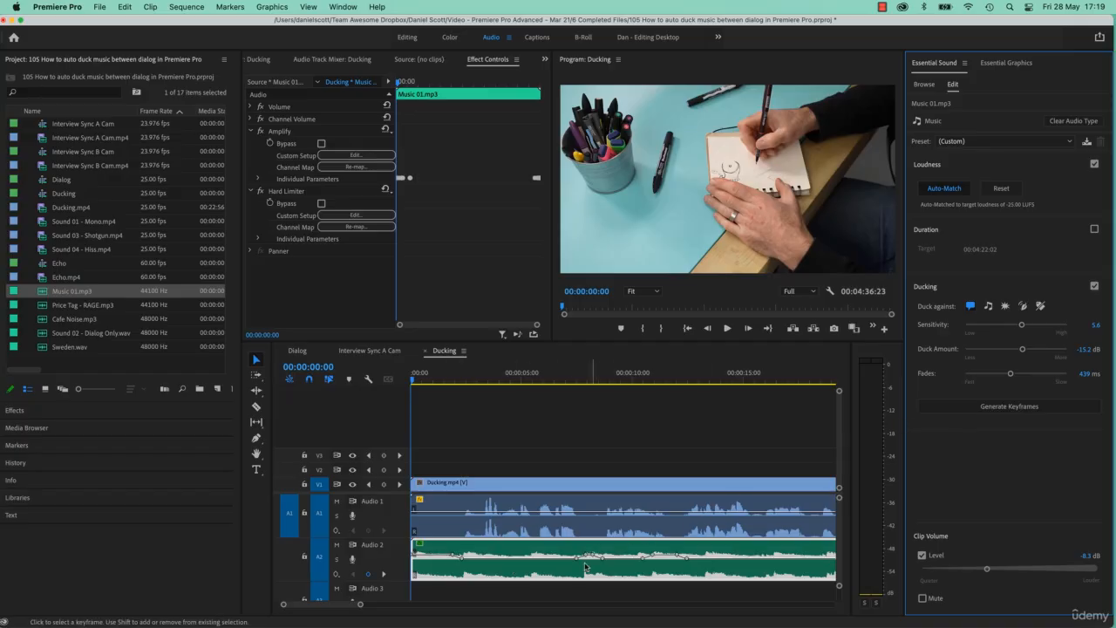
pyautogui.press('space')
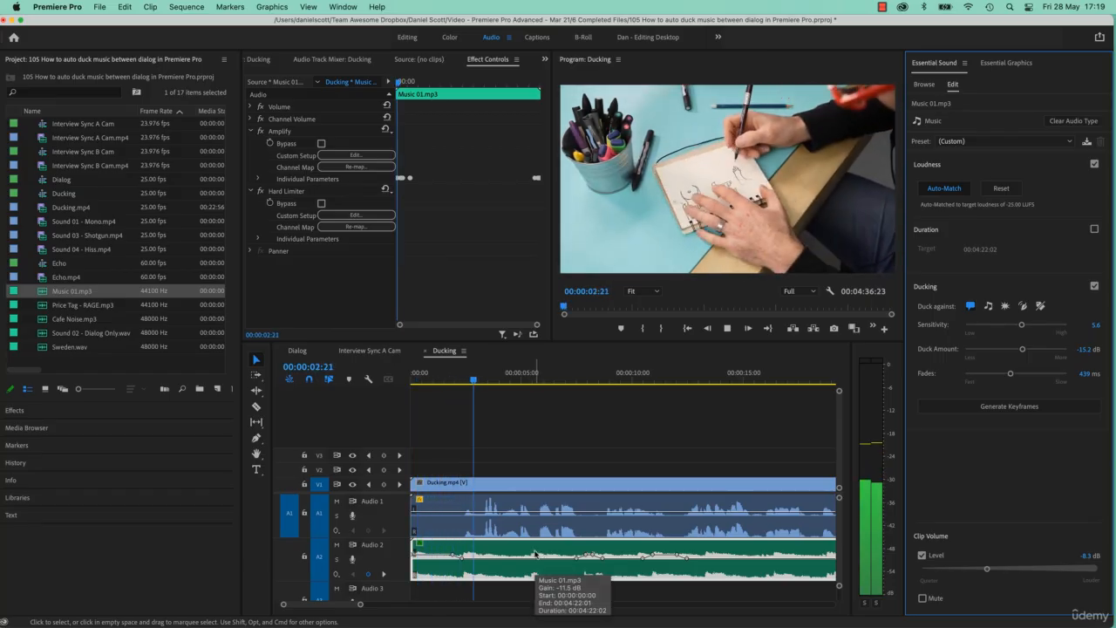
pyautogui.press('space')
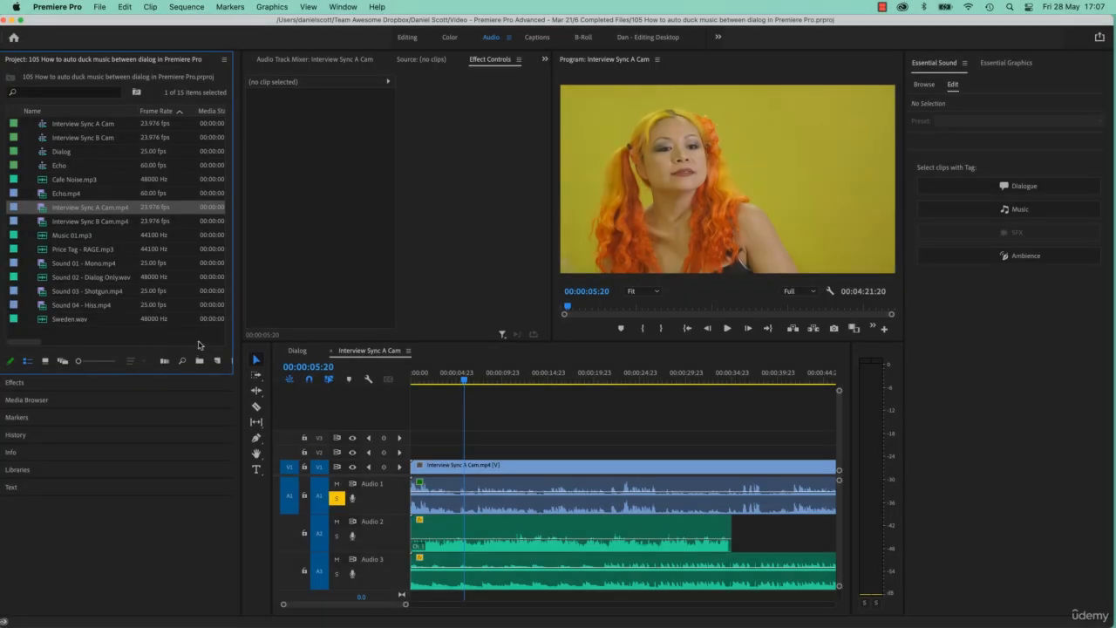
# Step: Import Ducking.mp4 from the Sound folder and create a new sequence from it
pyautogui.doubleClick(193, 340)
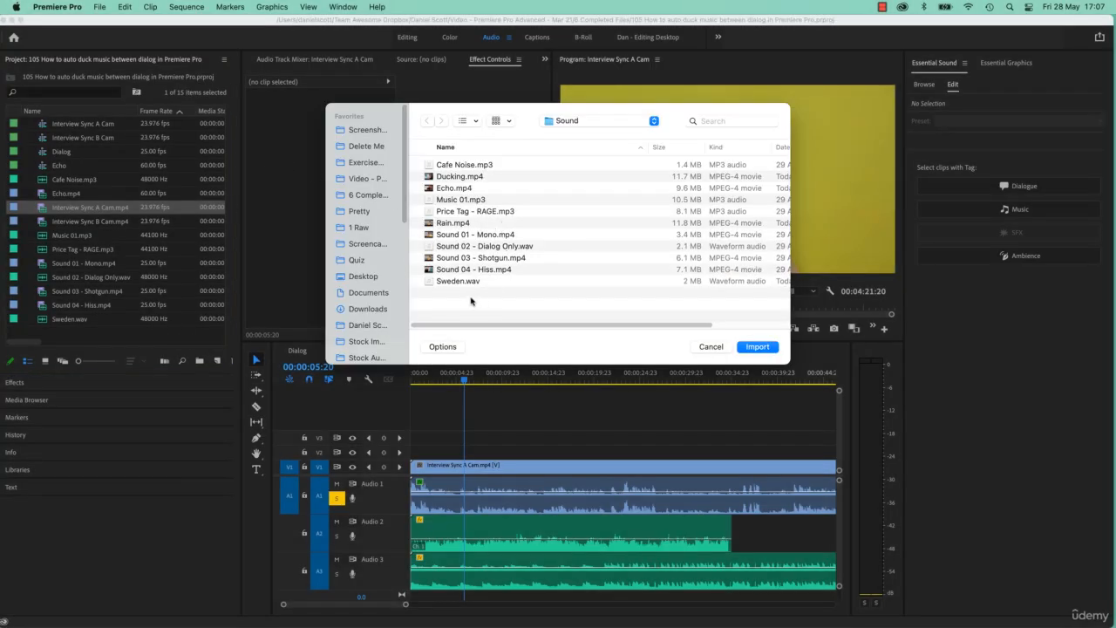
pyautogui.click(461, 177)
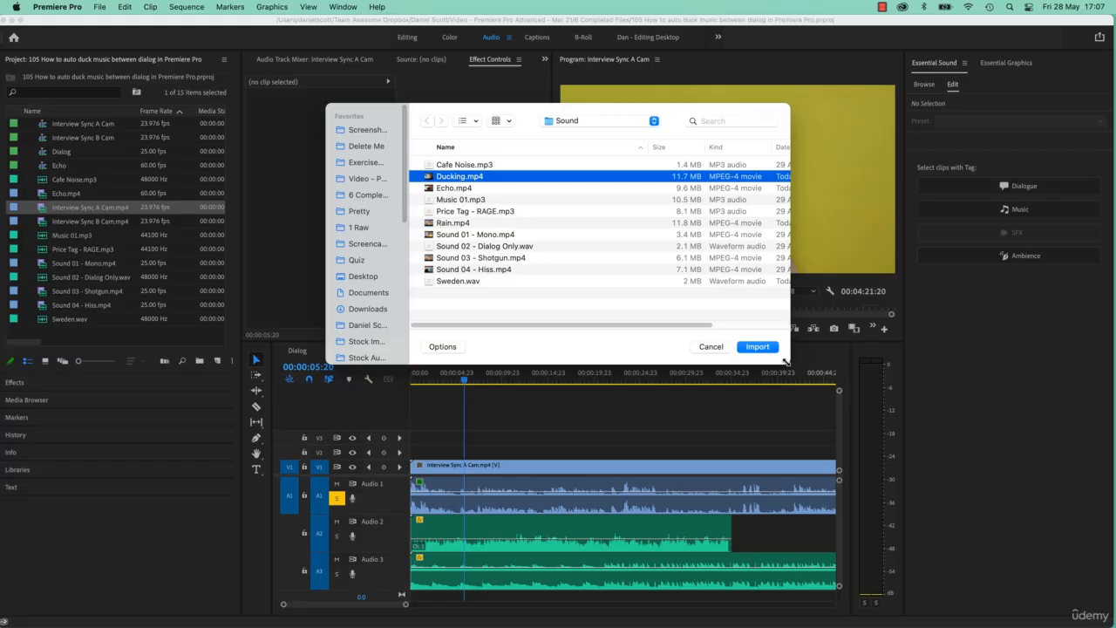
pyautogui.click(758, 347)
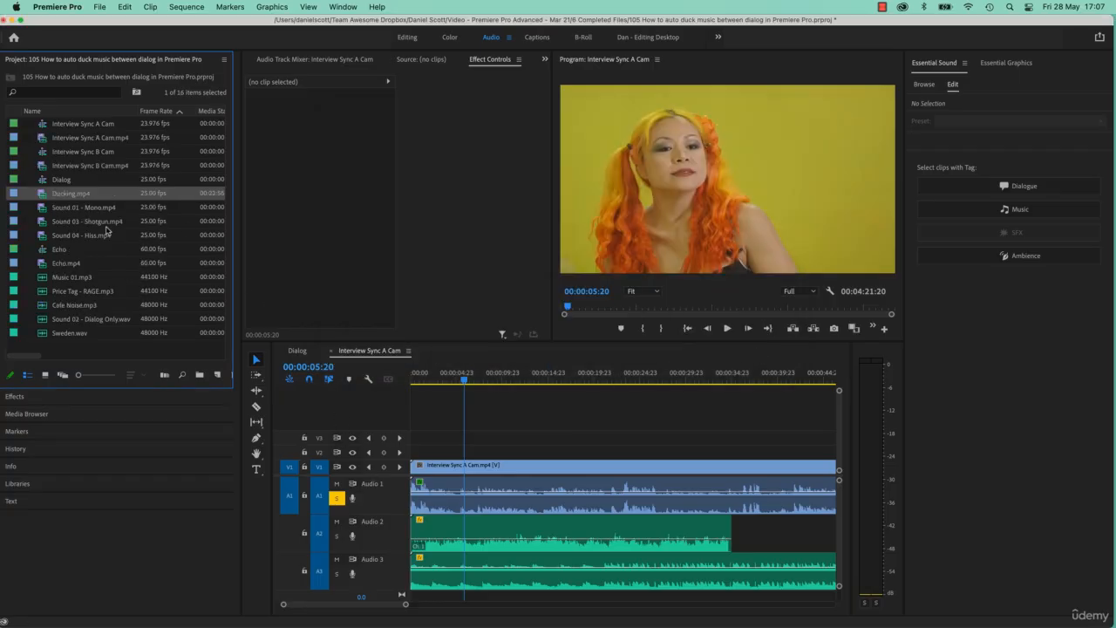
pyautogui.moveTo(80, 198); pyautogui.dragTo(218, 375)
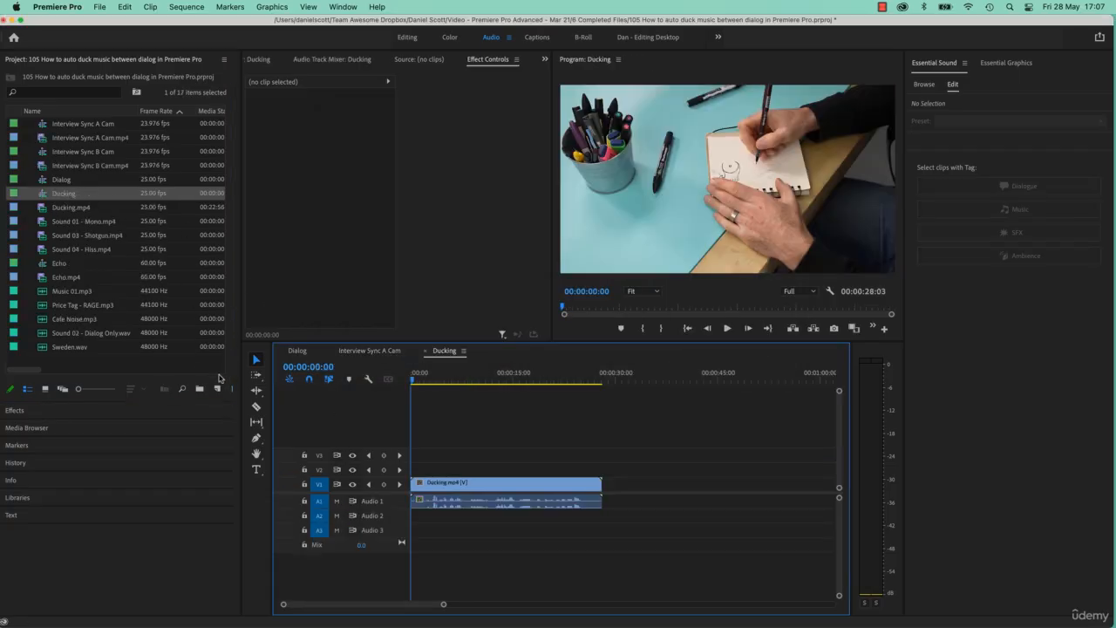
# Step: Add Music 01.mp3 to the Audio 2 track at the start of the Ducking sequence
pyautogui.click(72, 293)
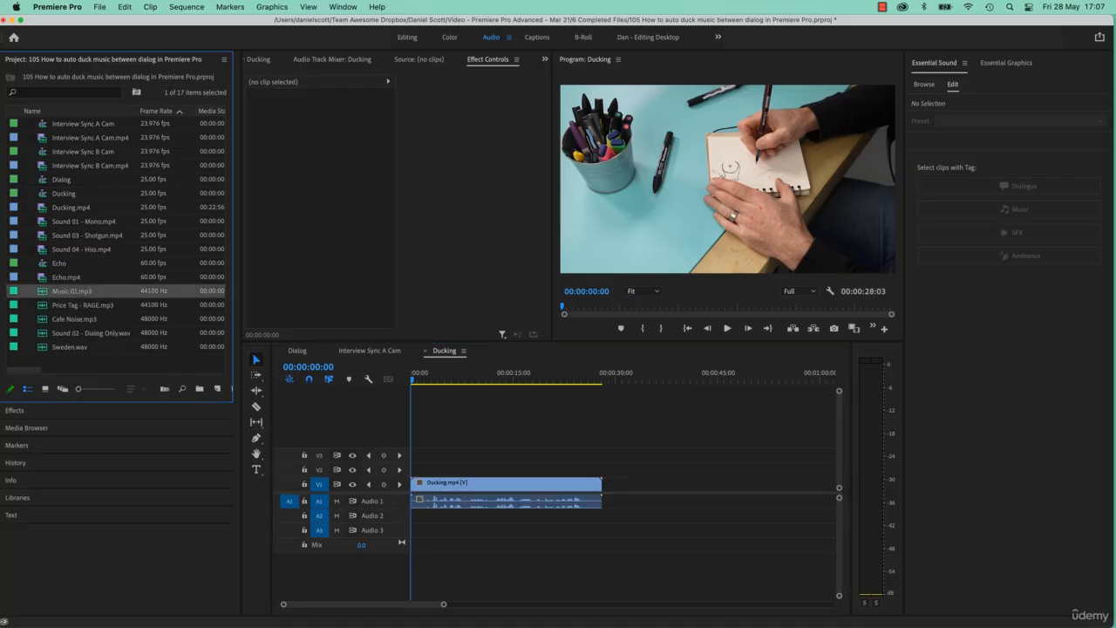
pyautogui.press('super+Tab')
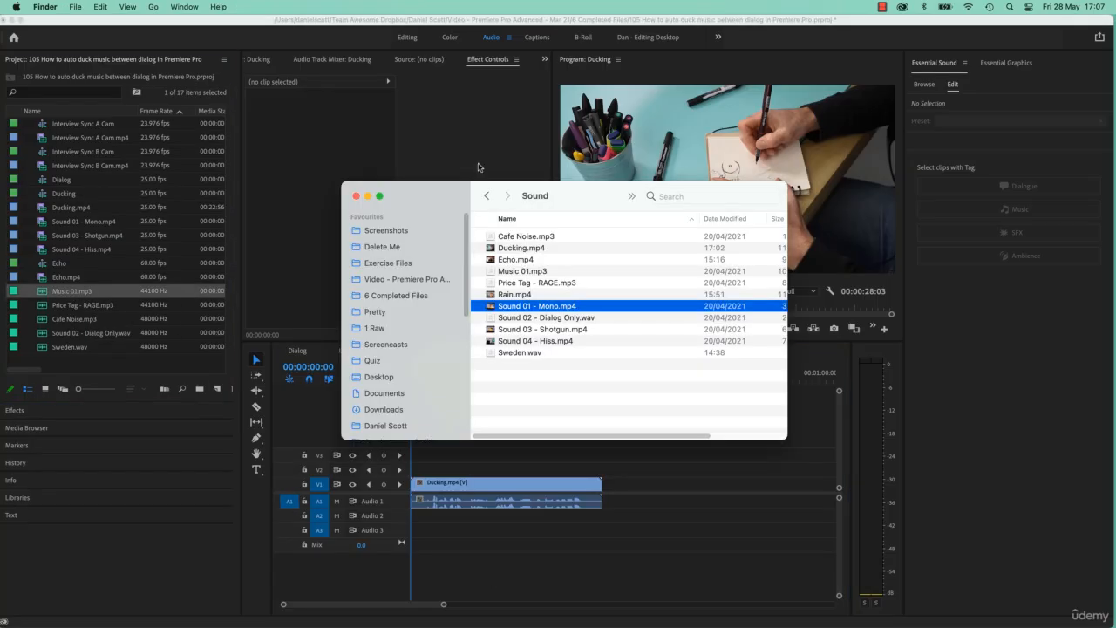
pyautogui.click(515, 250)
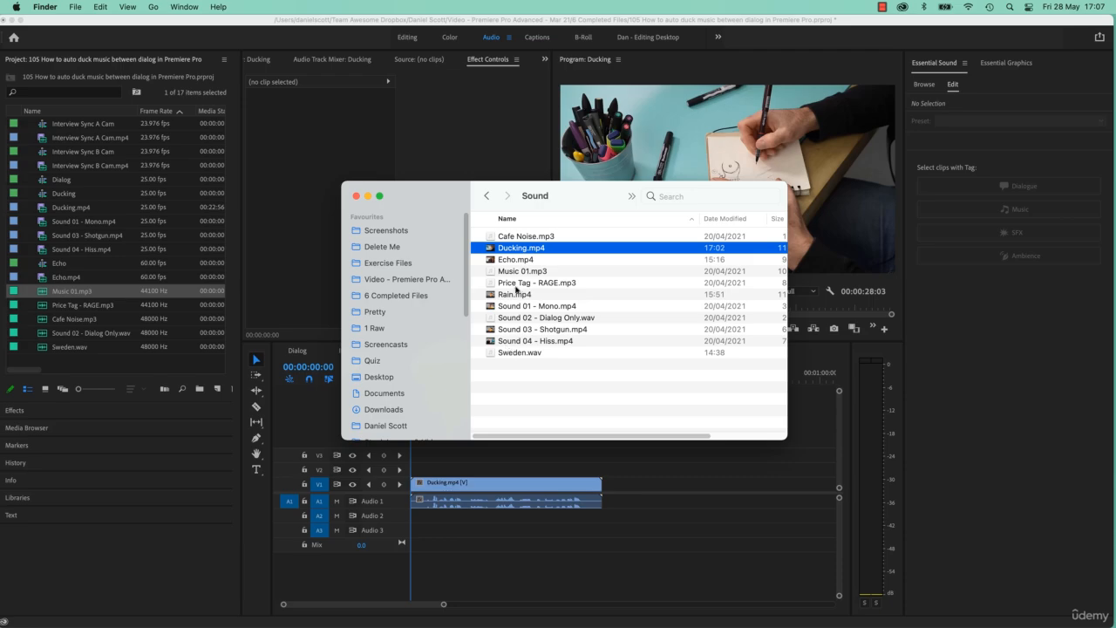
pyautogui.click(517, 272)
pyautogui.click(77, 293)
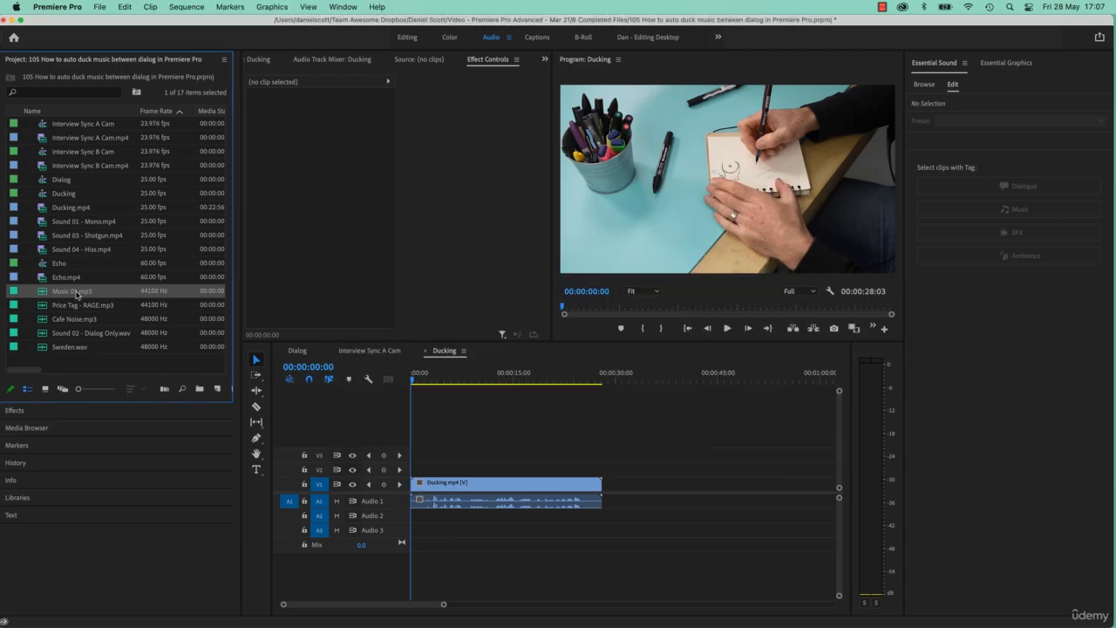
pyautogui.moveTo(41, 295); pyautogui.dragTo(420, 520)
# Step: Tag the Music 01.mp3 clip as Music and auto-match its loudness
pyautogui.click(497, 518)
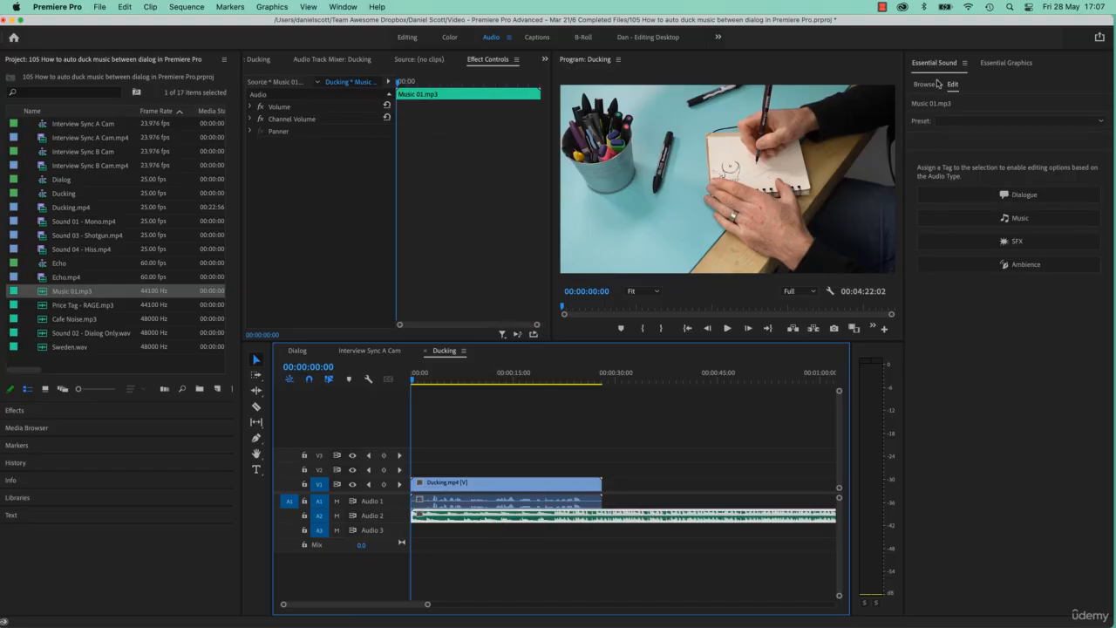
pyautogui.click(965, 220)
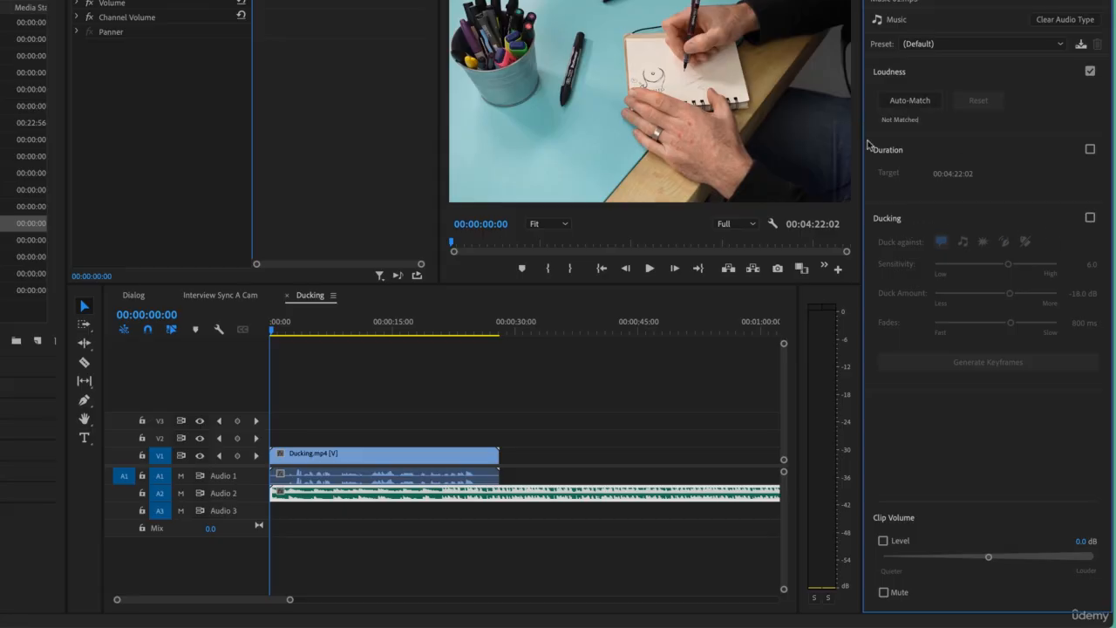
pyautogui.press('space')
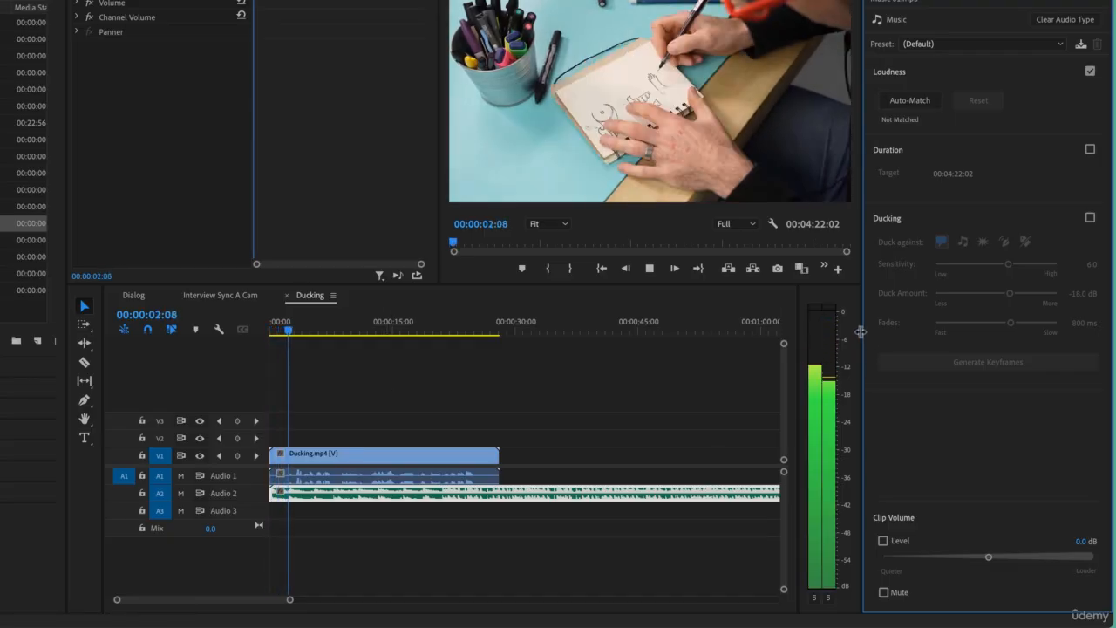
pyautogui.press('space')
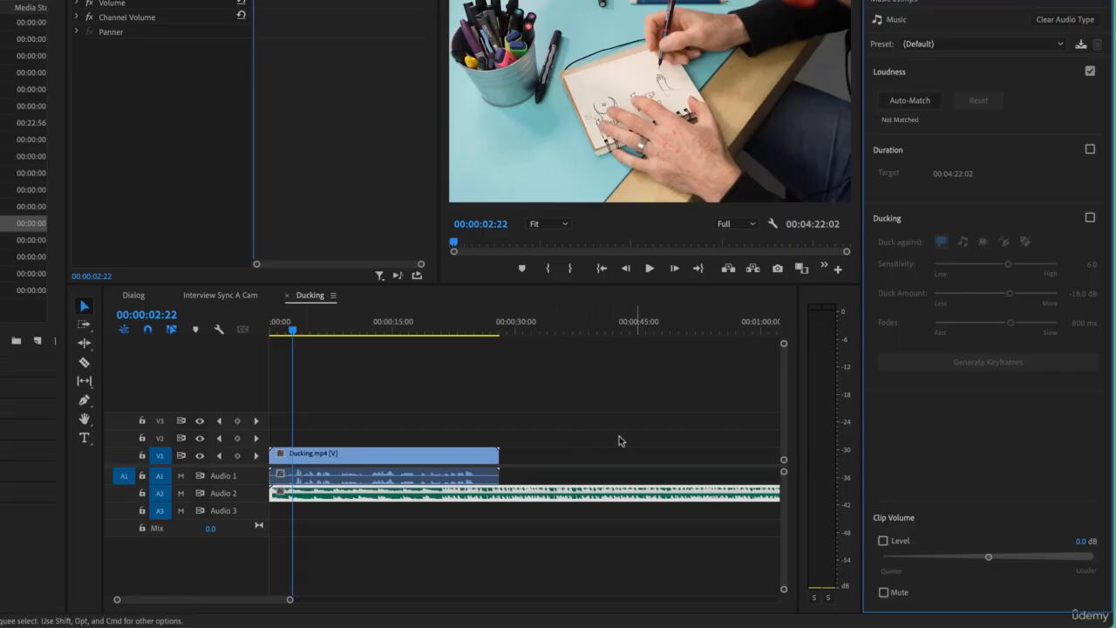
pyautogui.click(913, 101)
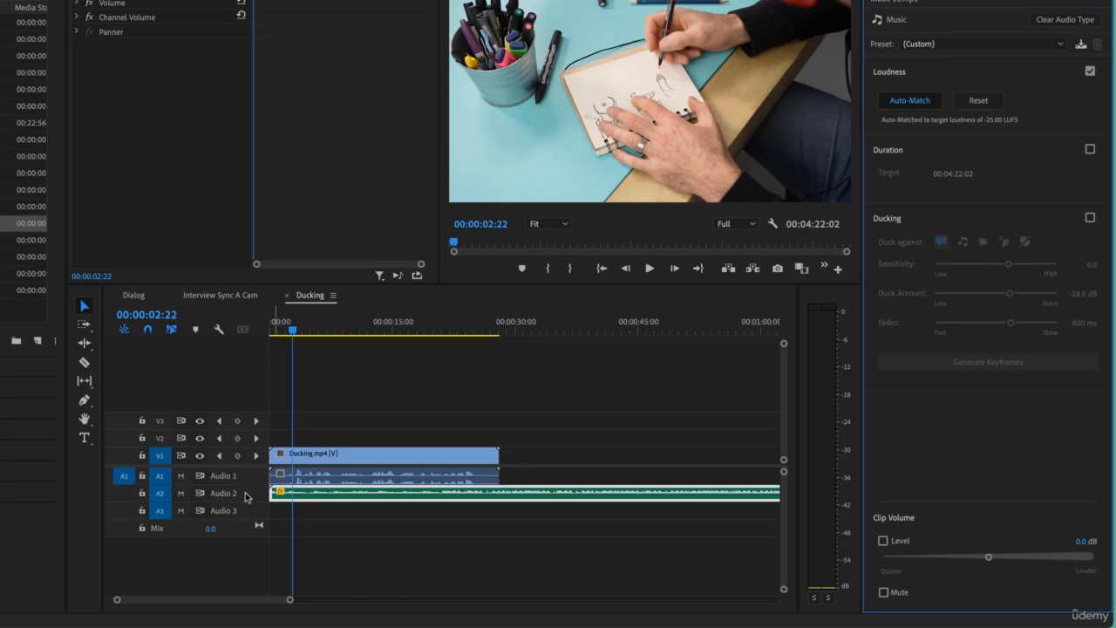
# Step: Expand the height of the audio tracks and play a short section of the dialogue over the music
pyautogui.click(385, 361)
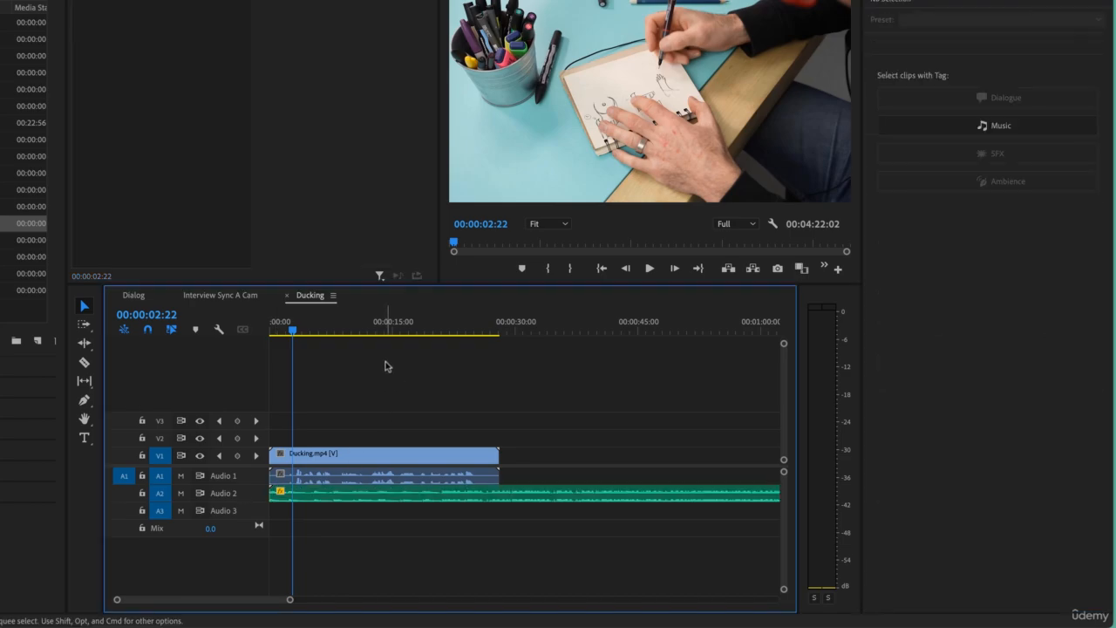
pyautogui.hotkey('alt', '=')
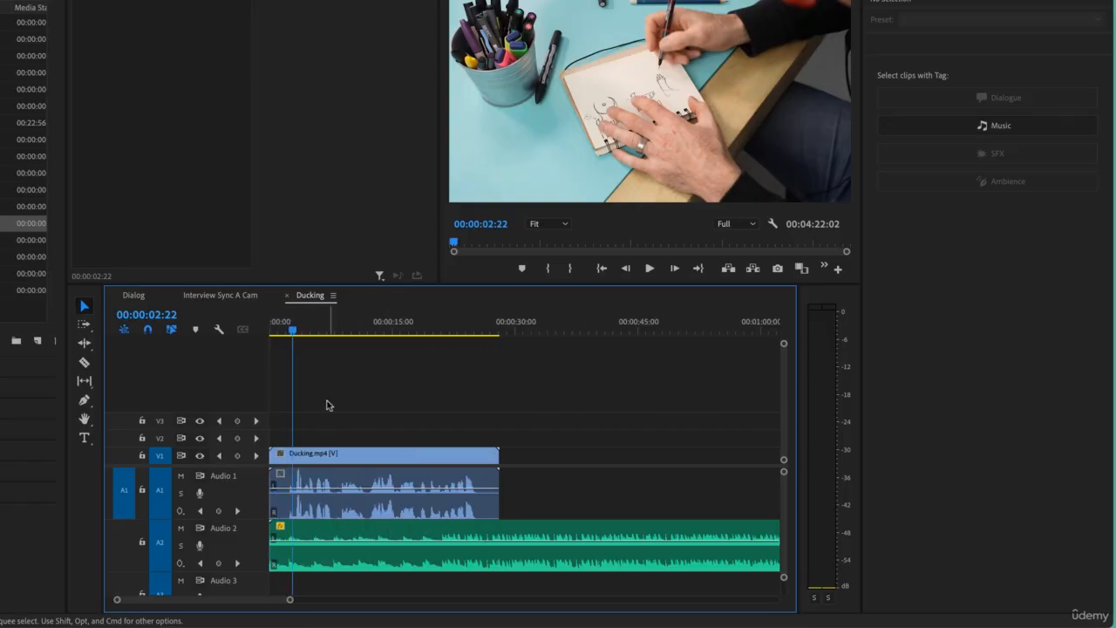
pyautogui.press('space')
pyautogui.press('space')
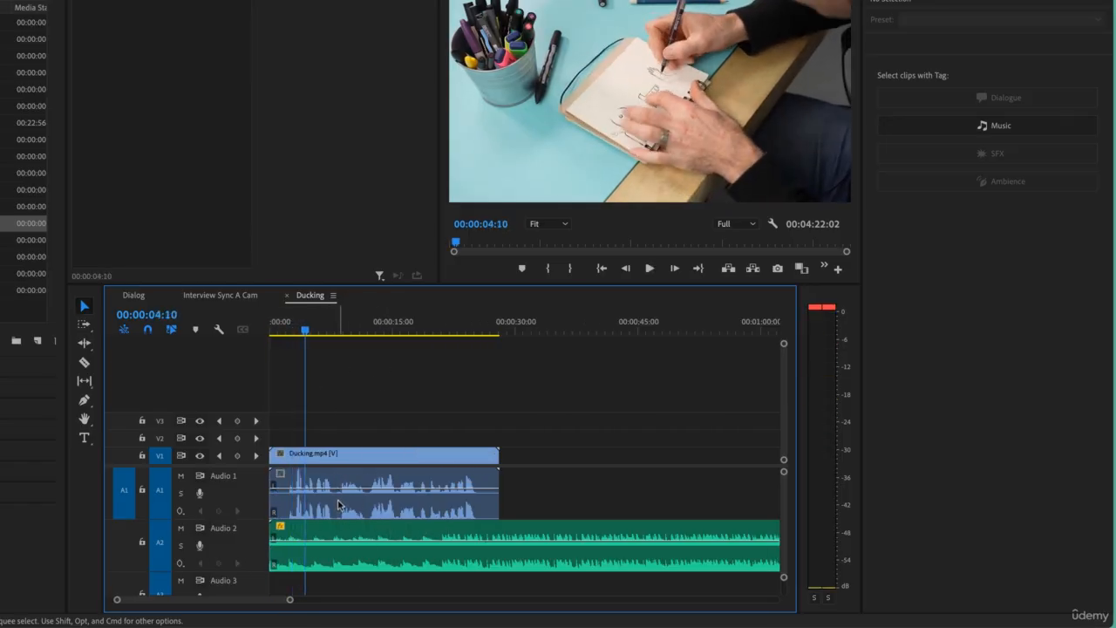
# Step: Enable Ducking on the music clip and try to generate its keyframes against dialogue clips
pyautogui.click(408, 542)
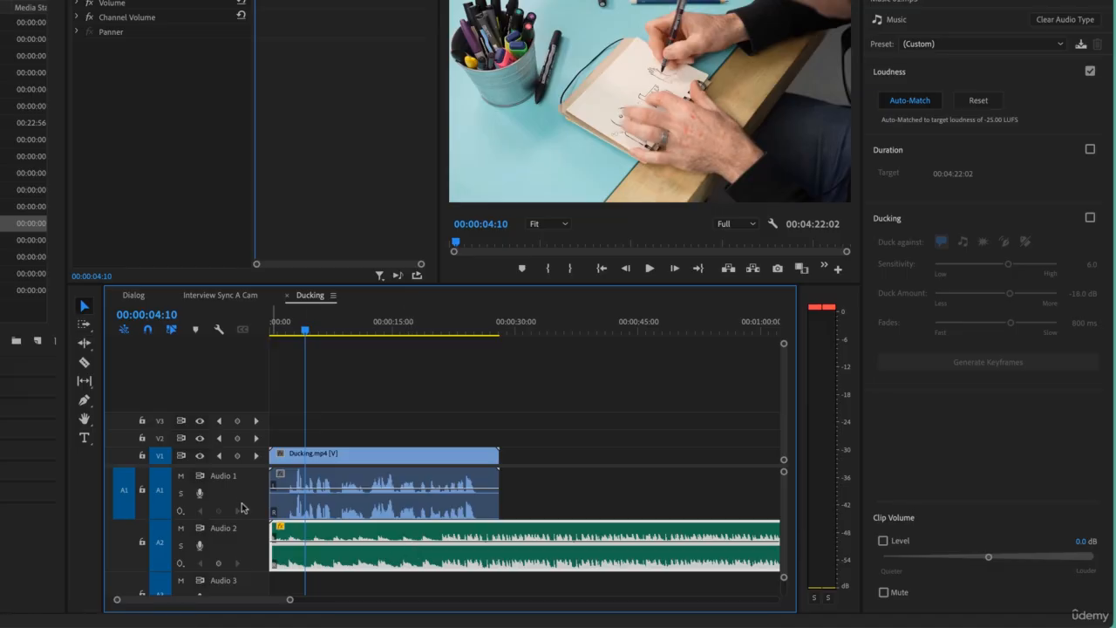
pyautogui.moveTo(277, 330); pyautogui.dragTo(487, 345)
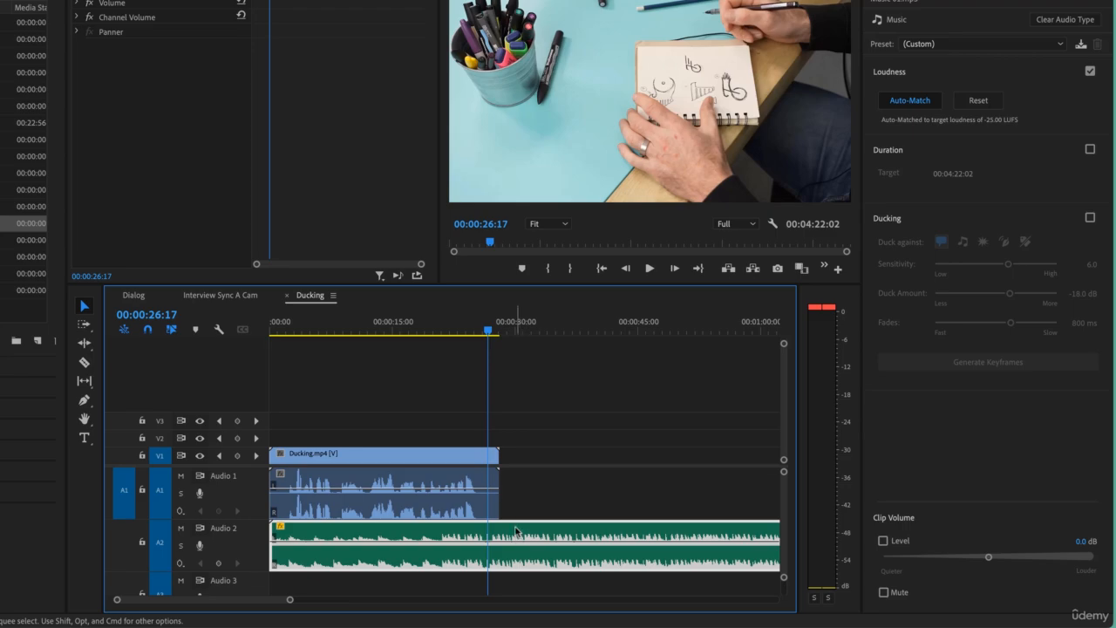
pyautogui.click(1090, 218)
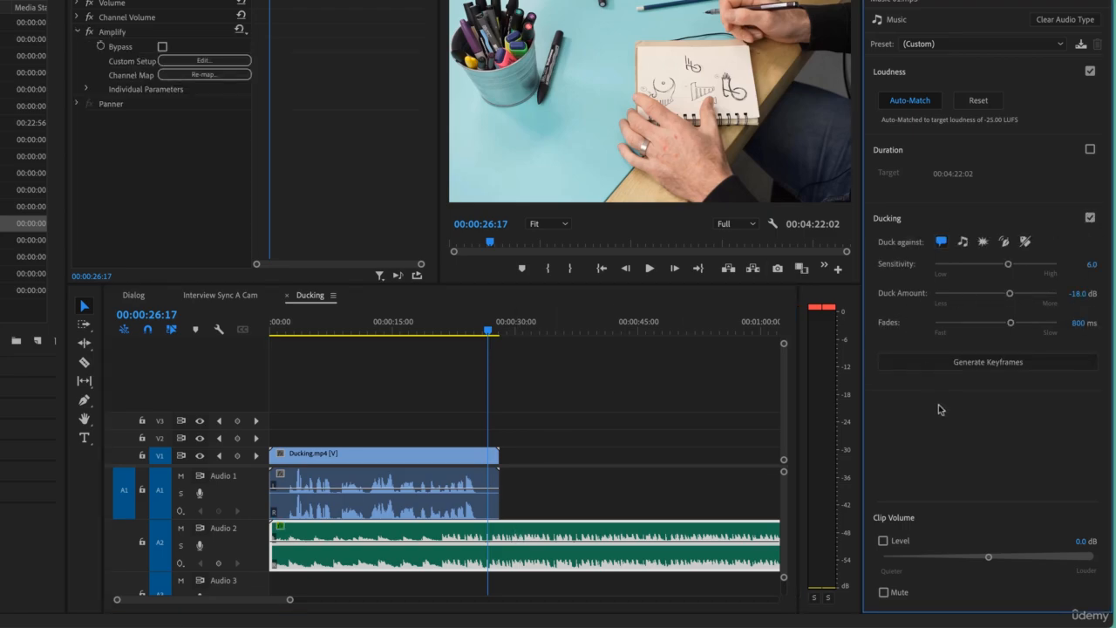
pyautogui.click(977, 365)
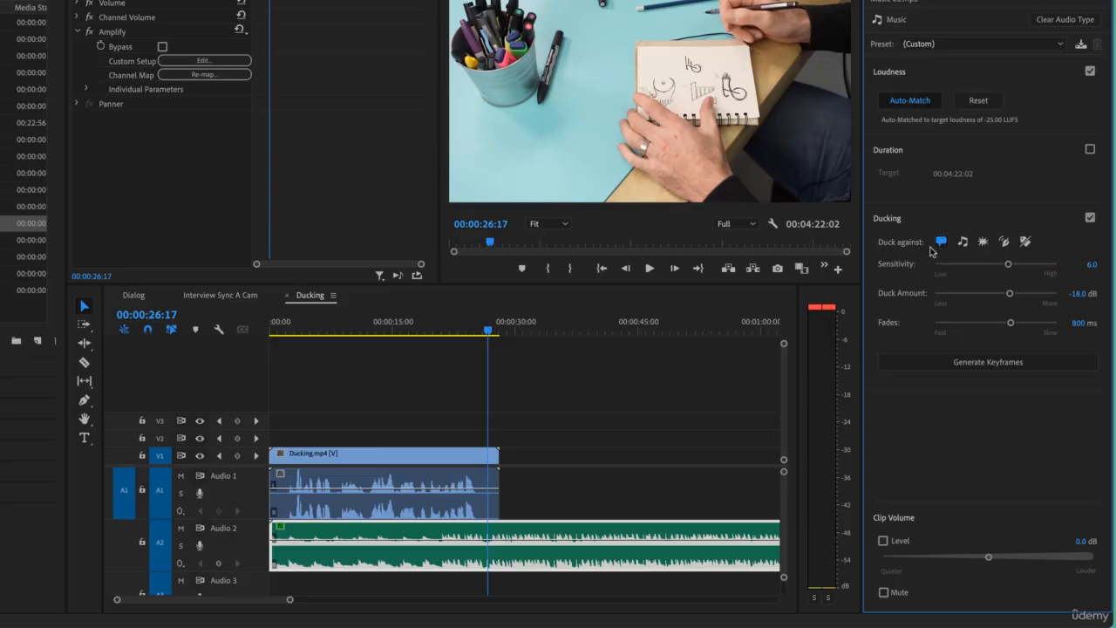
# Step: Check the Ducking.mp4 clip's audio tag and try ducking the music against untagged clips instead of dialogue
pyautogui.click(395, 455)
pyautogui.click(1005, 107)
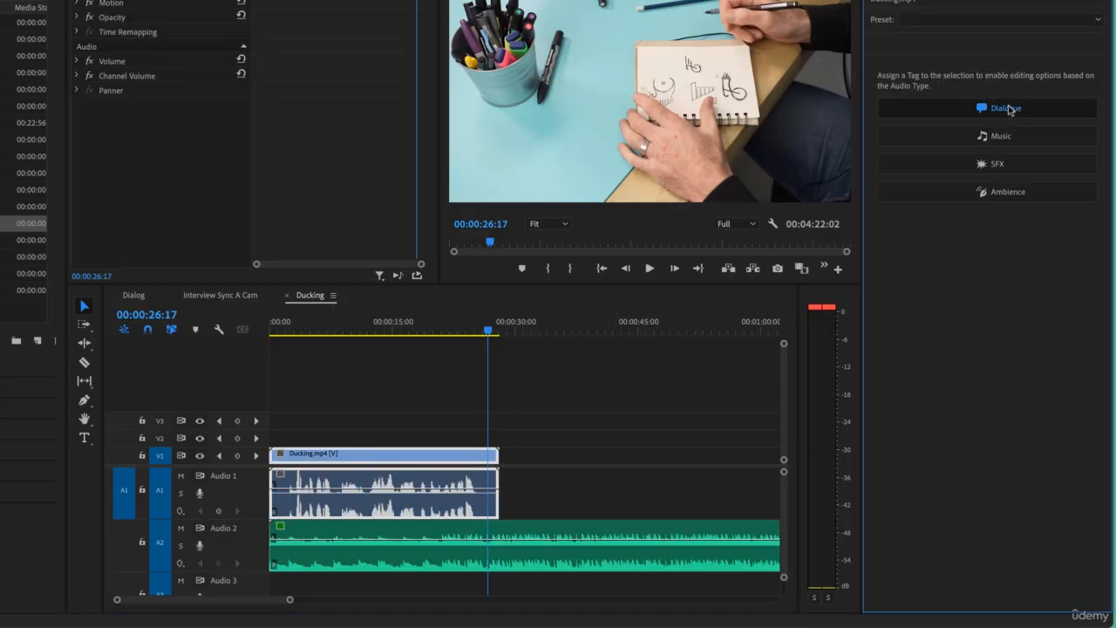
pyautogui.click(547, 450)
pyautogui.click(526, 534)
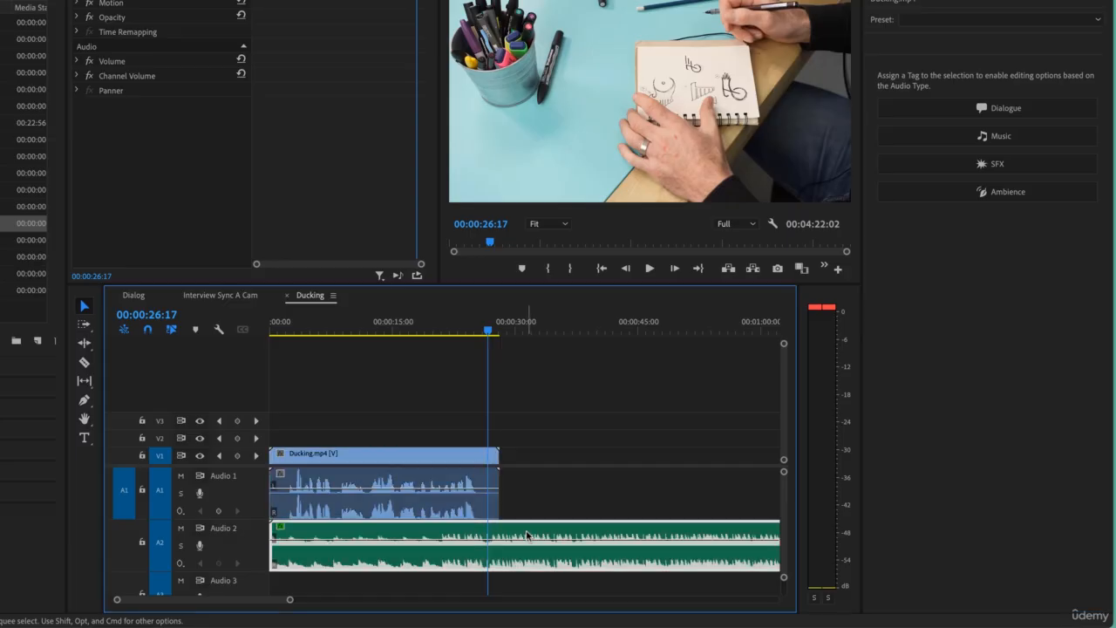
pyautogui.click(941, 242)
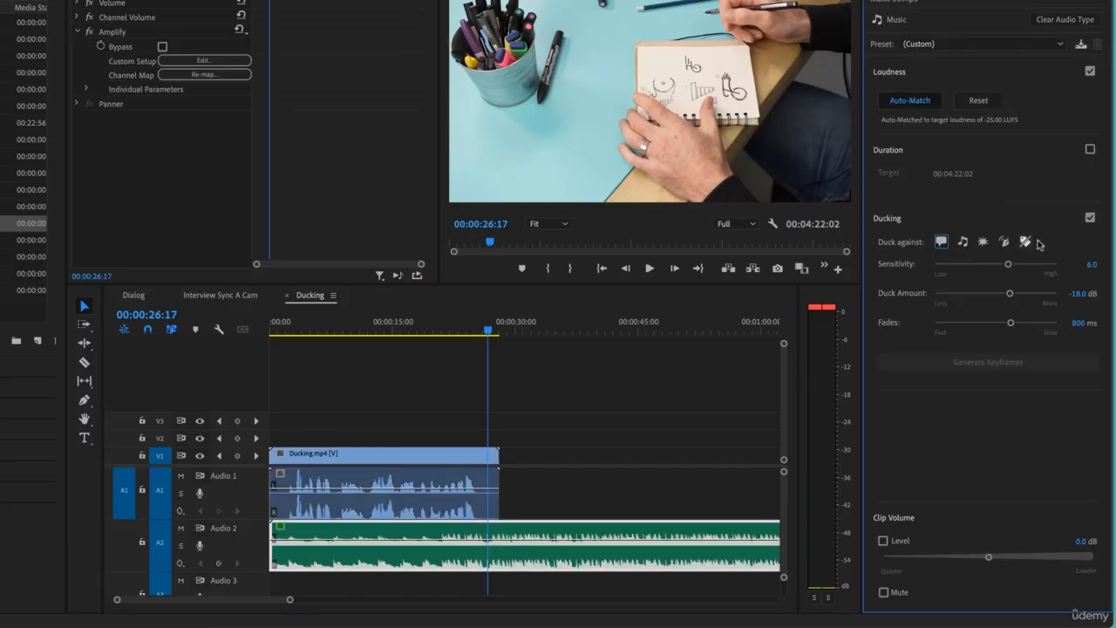
pyautogui.click(1026, 243)
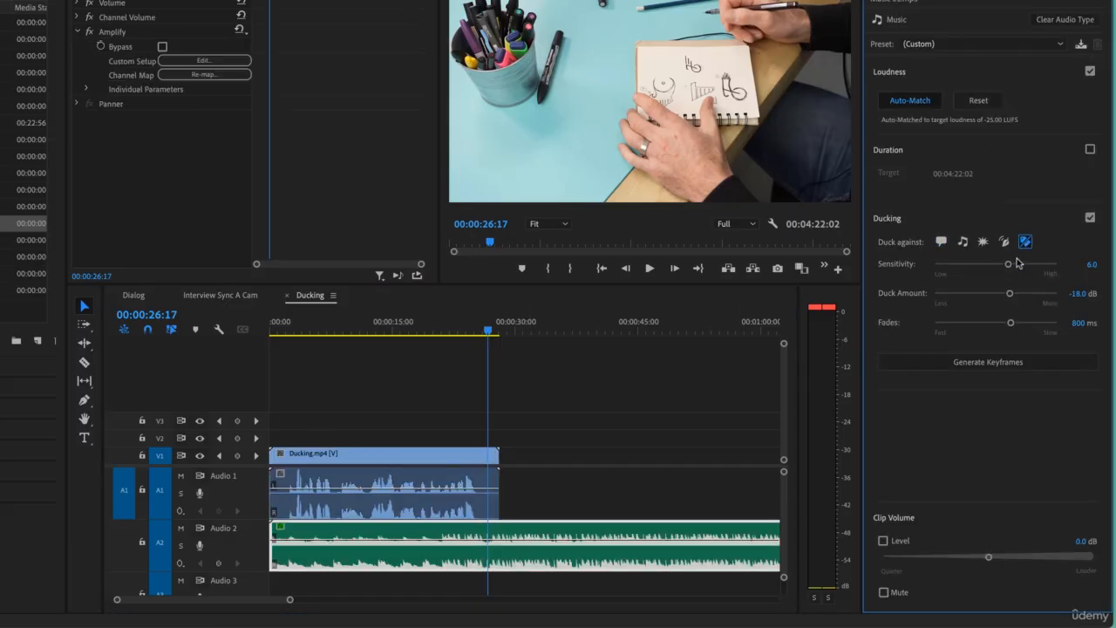
pyautogui.click(1026, 243)
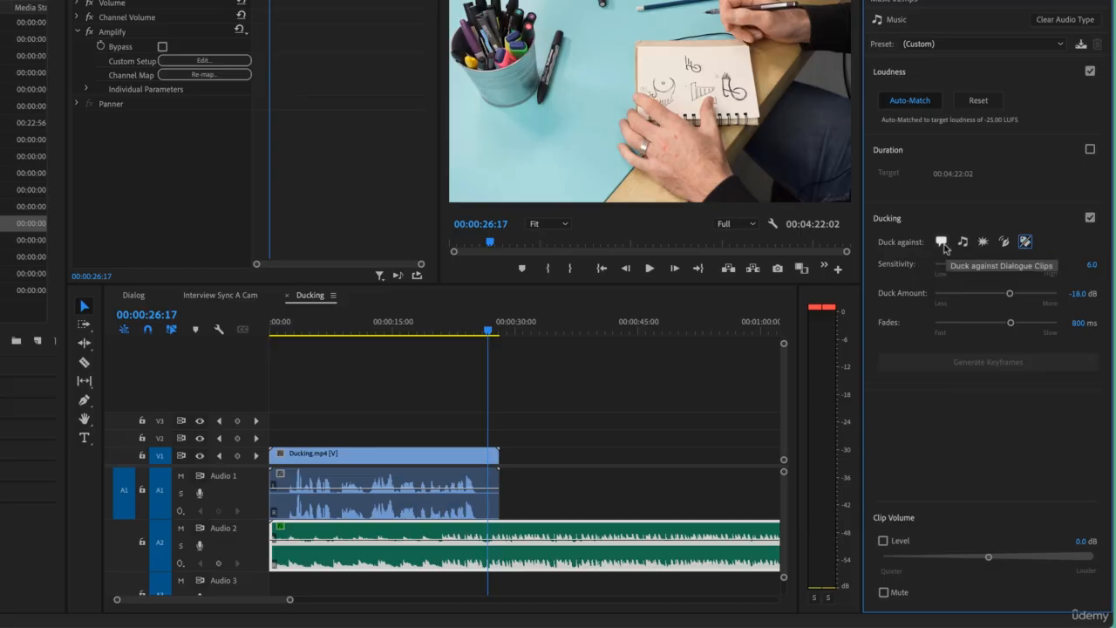
# Step: Tag the Ducking.mp4 clip as Dialogue and generate the music clip's ducking keyframes against dialogue clips
pyautogui.click(444, 461)
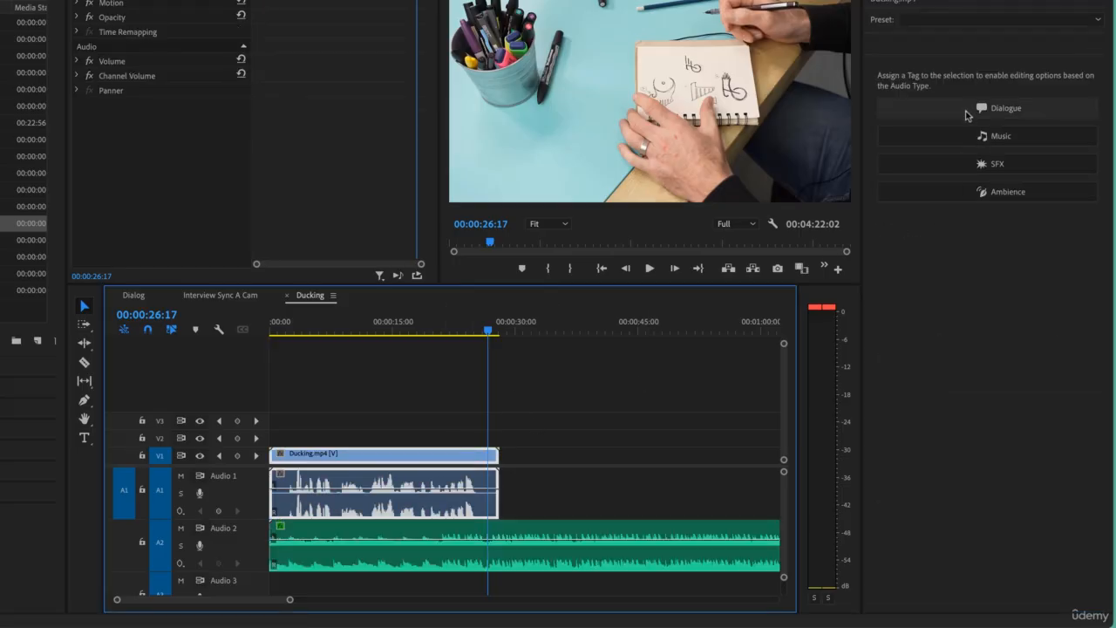
pyautogui.click(938, 111)
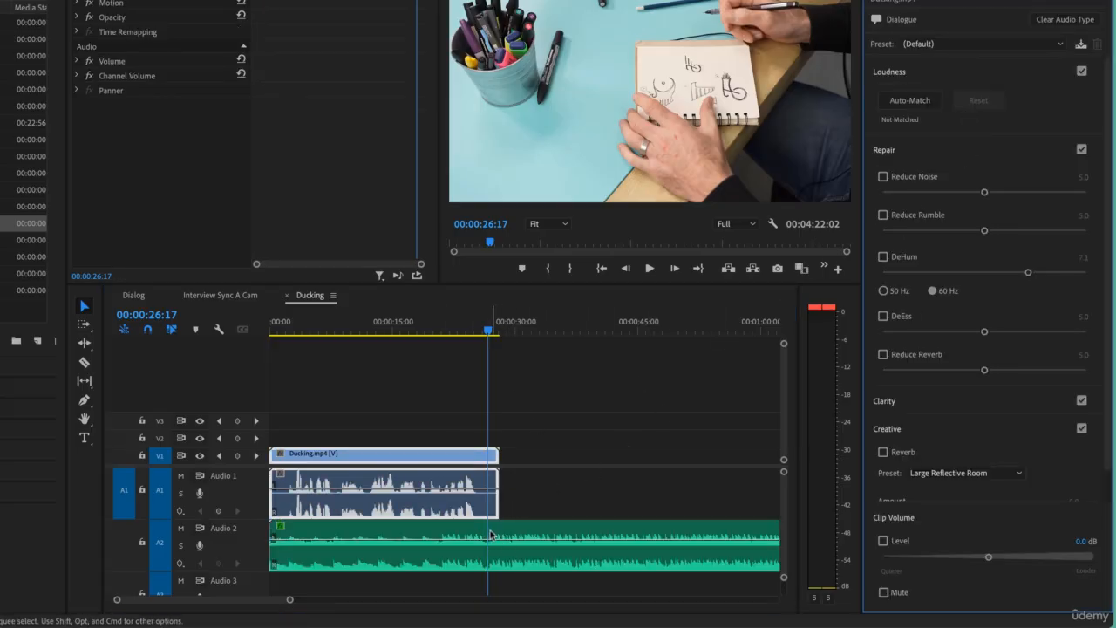
pyautogui.click(531, 536)
pyautogui.click(941, 242)
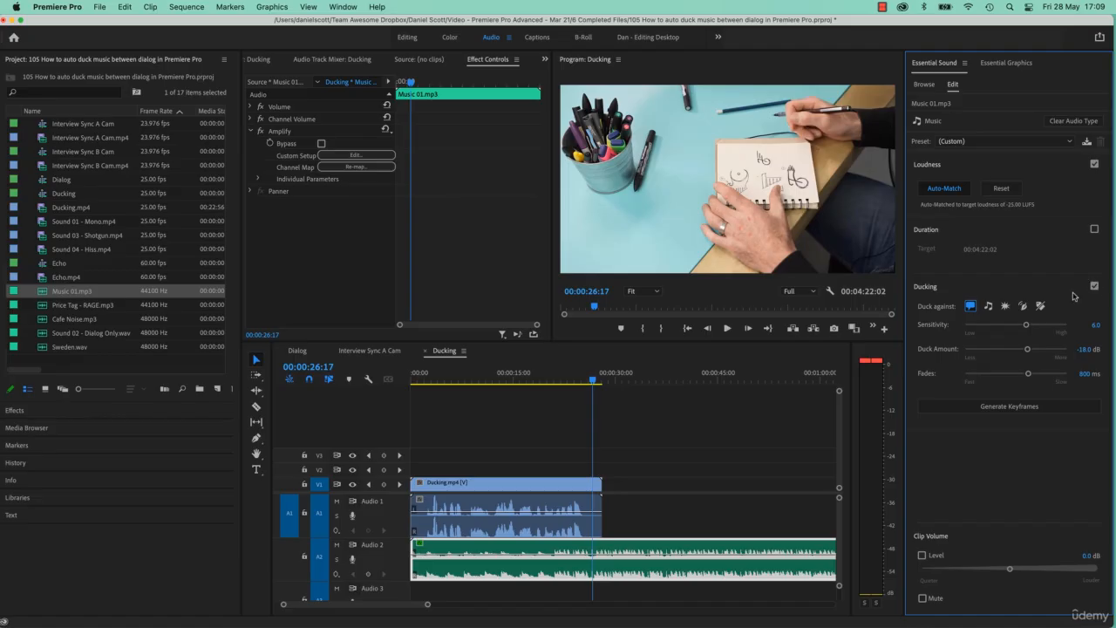
pyautogui.click(1028, 407)
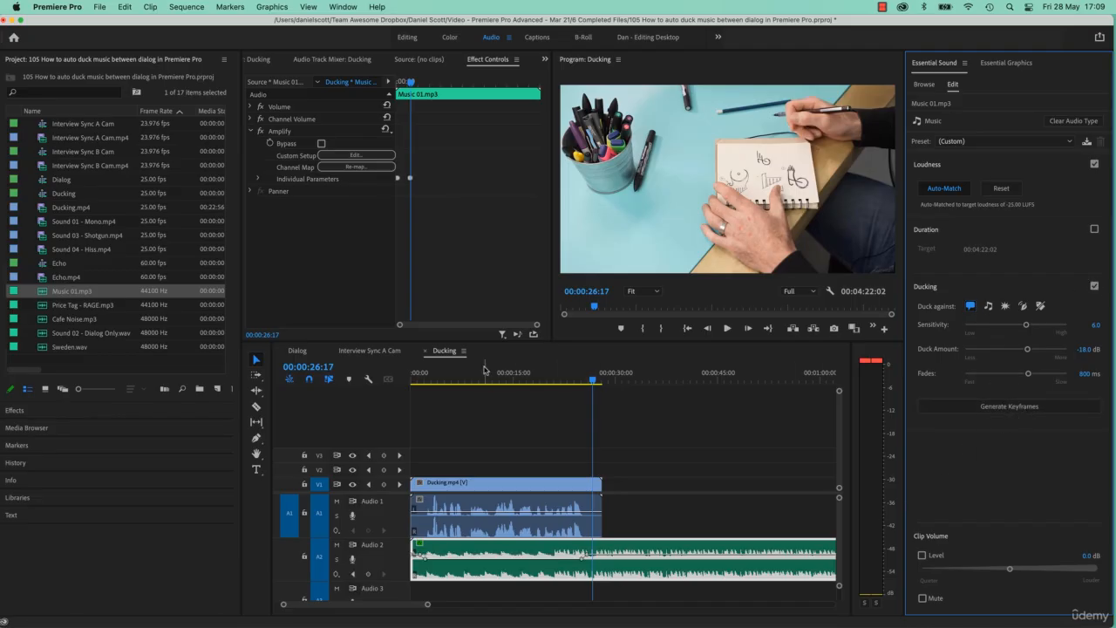
# Step: Examine the music clip's first ducking keyframes with the playhead at 00:00:01:18
pyautogui.press('=')
pyautogui.press('=')
pyautogui.press('=')
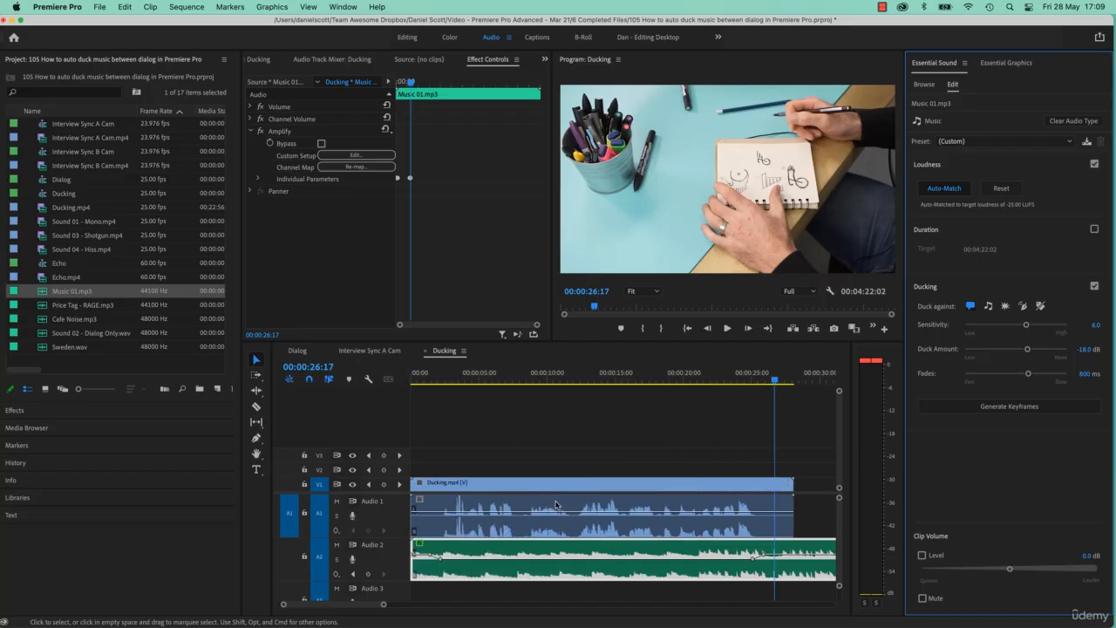
pyautogui.moveTo(457, 378); pyautogui.dragTo(434, 380)
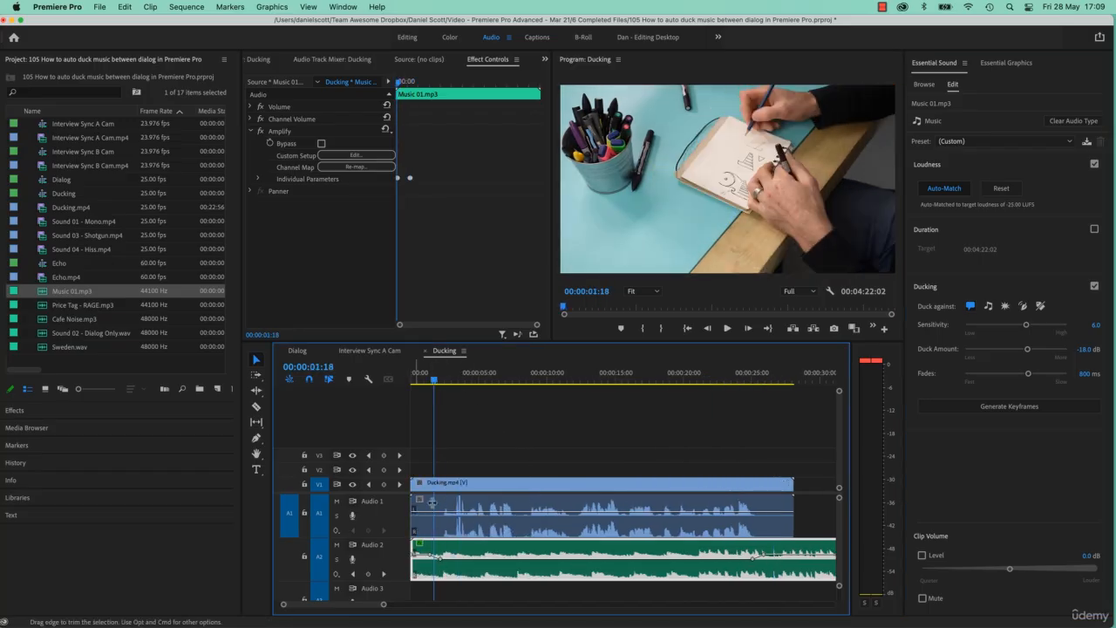
# Step: Play the opening seconds of the sequence and auto-match the loudness of the Ducking.mp4 dialogue clip
pyautogui.click(418, 380)
pyautogui.press('space')
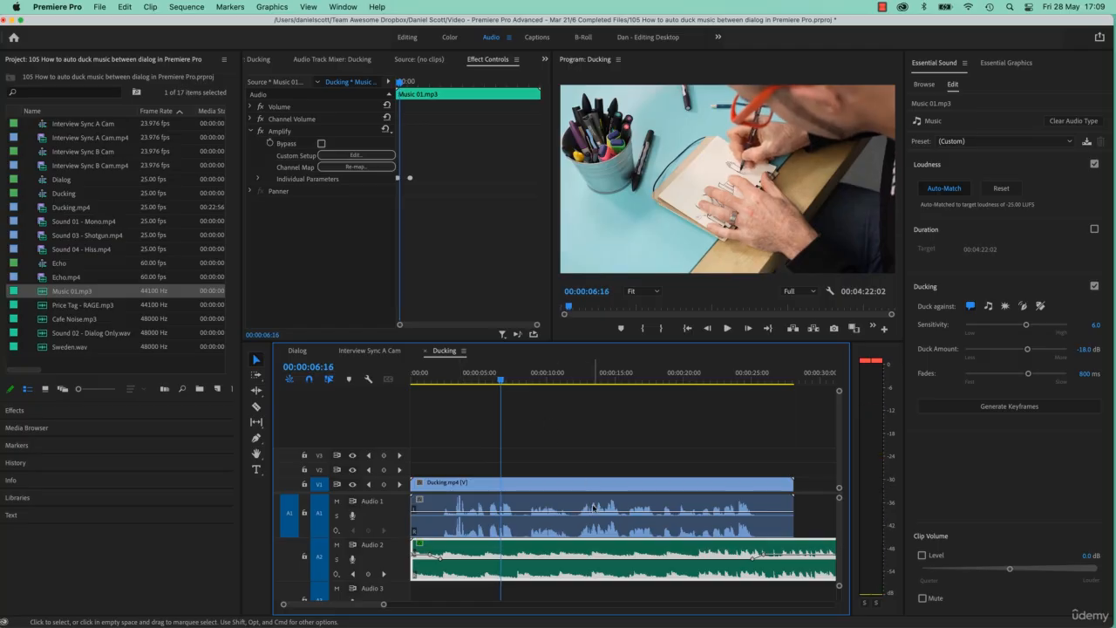
pyautogui.click(494, 505)
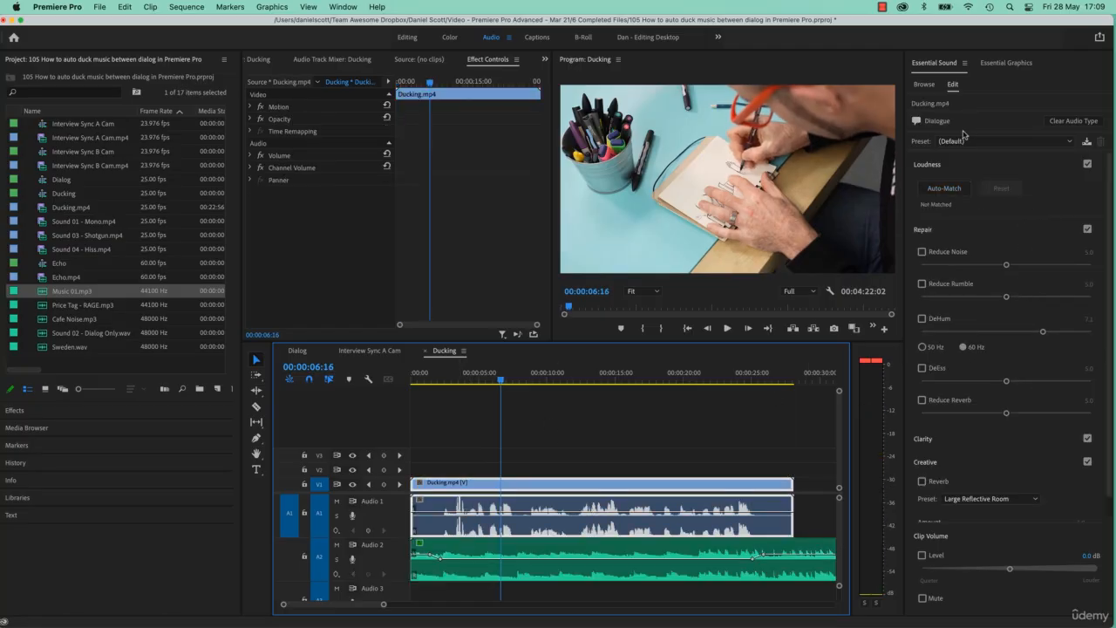
pyautogui.click(945, 187)
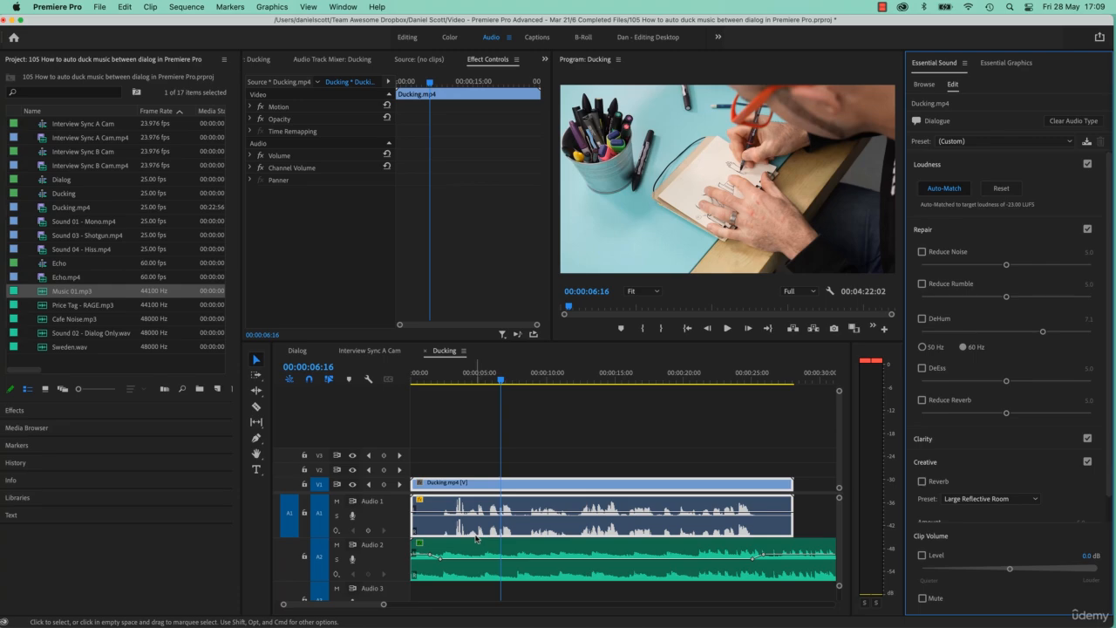
# Step: Play the music's fade-up at the end of the dialogue, set its ducking fades to 74 ms, and regenerate the keyframes
pyautogui.press('space')
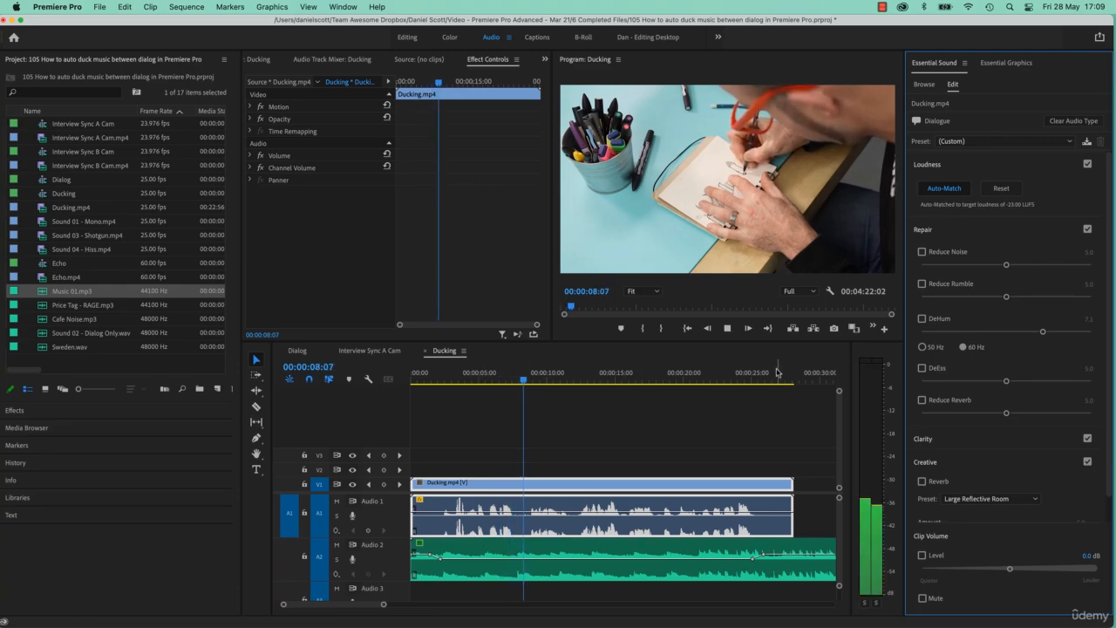
pyautogui.moveTo(778, 373); pyautogui.dragTo(743, 373)
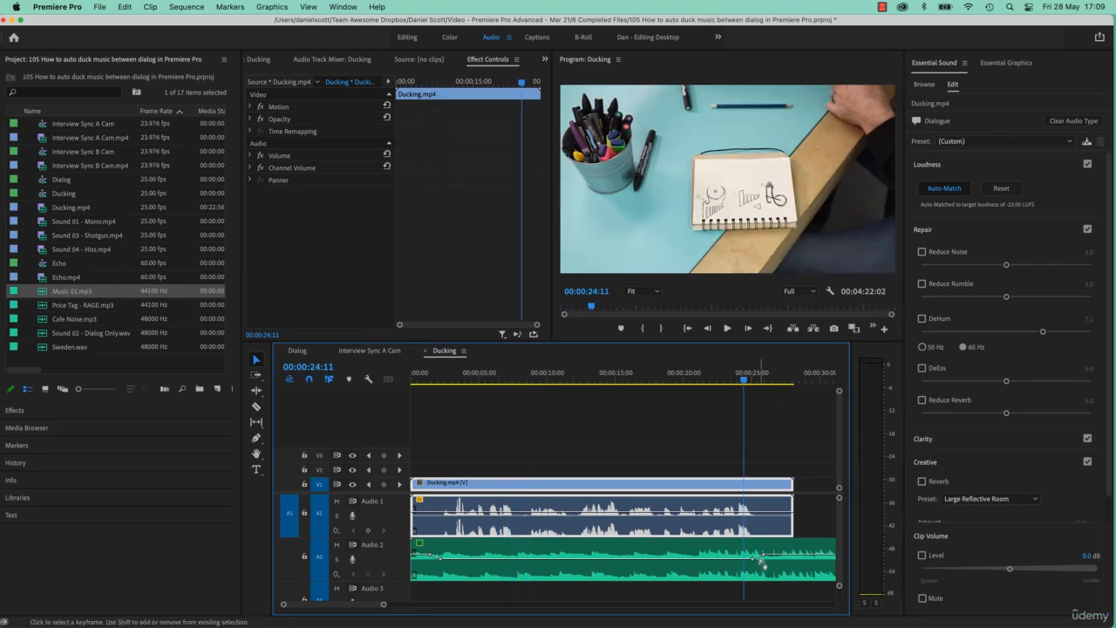
pyautogui.press('space')
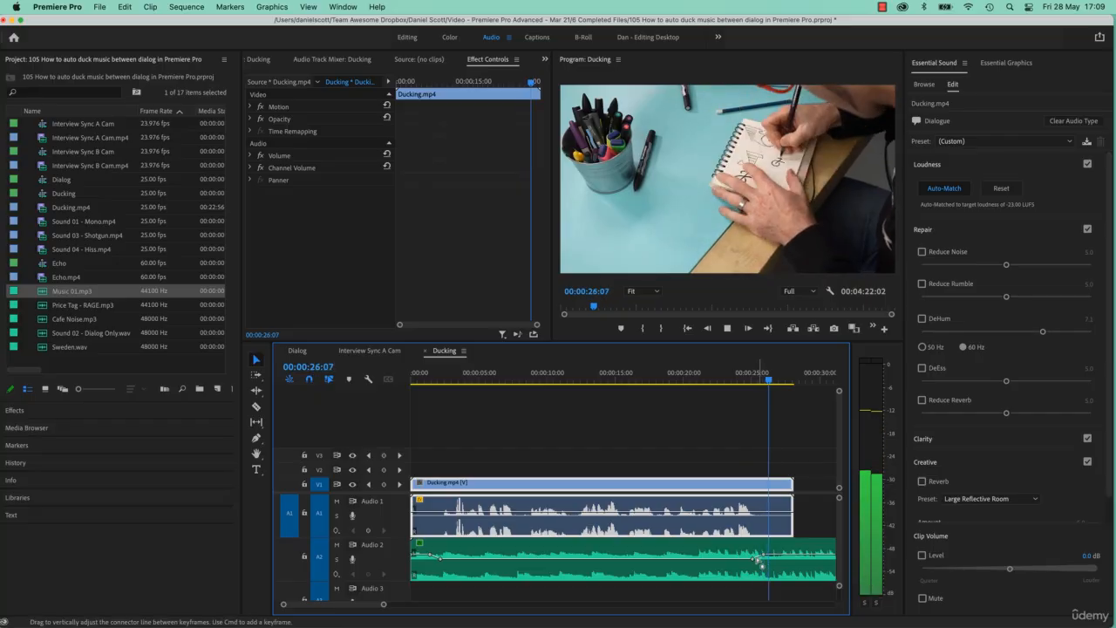
pyautogui.press('space')
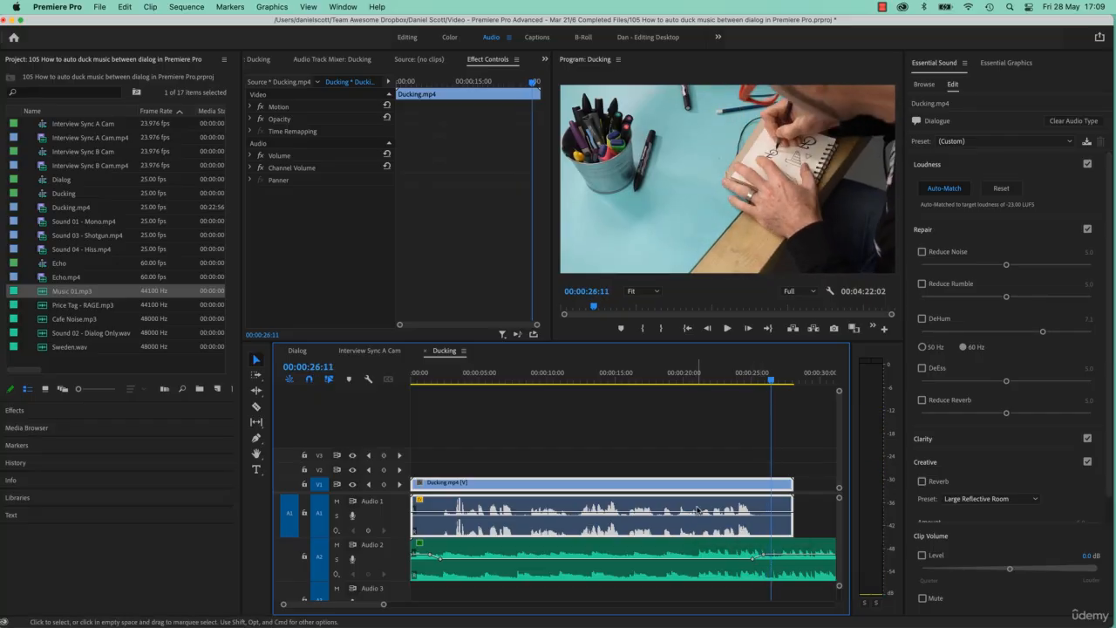
pyautogui.click(667, 551)
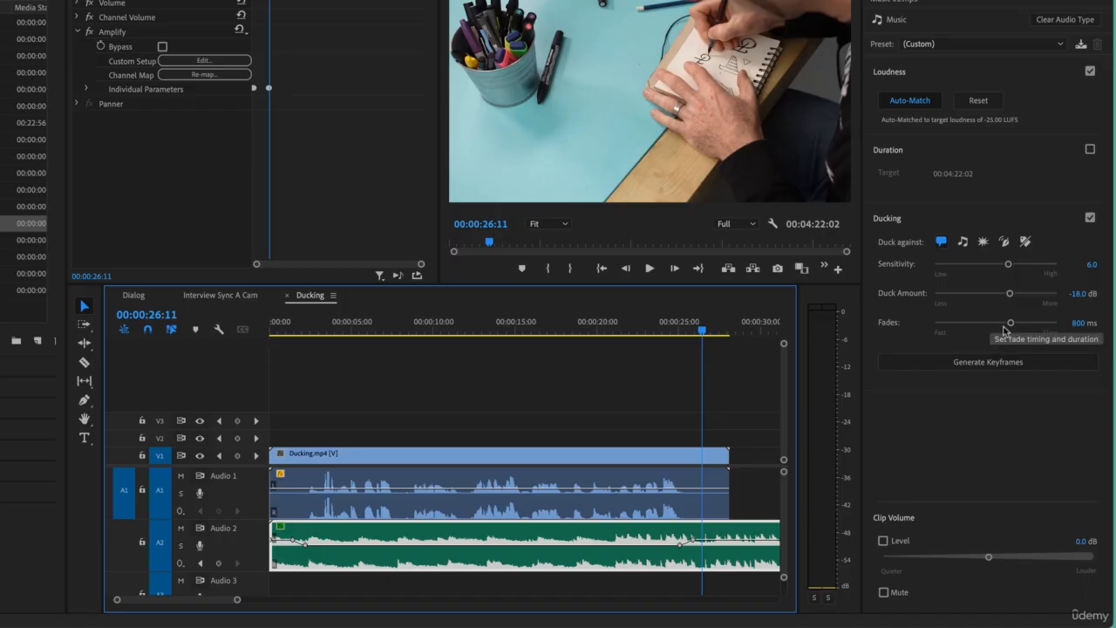
pyautogui.moveTo(1010, 323); pyautogui.dragTo(981, 323)
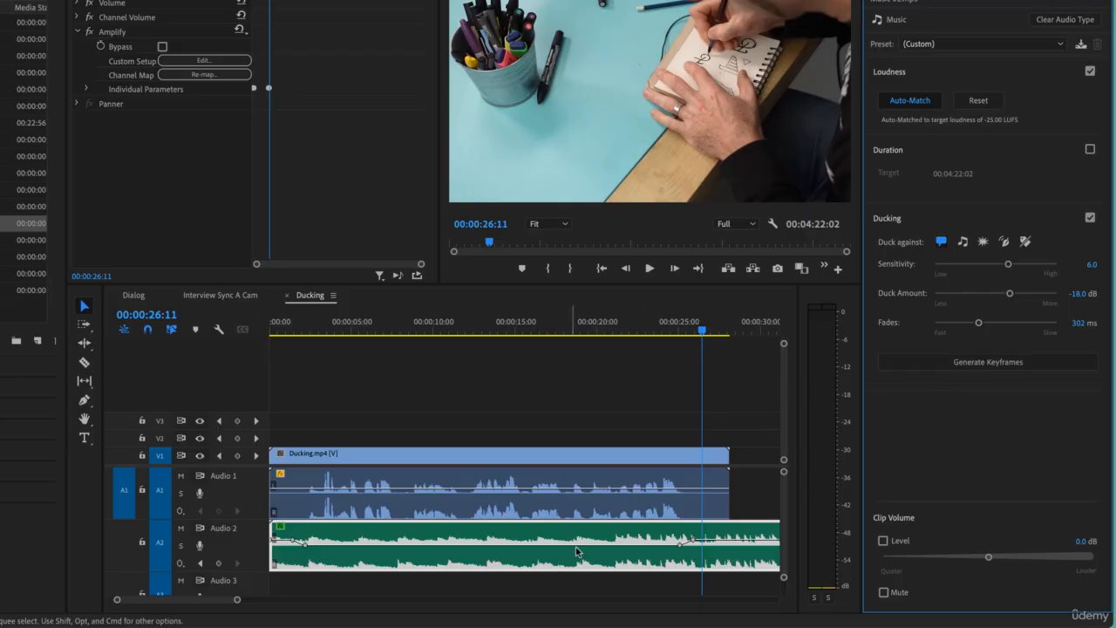
pyautogui.moveTo(975, 324); pyautogui.dragTo(948, 324)
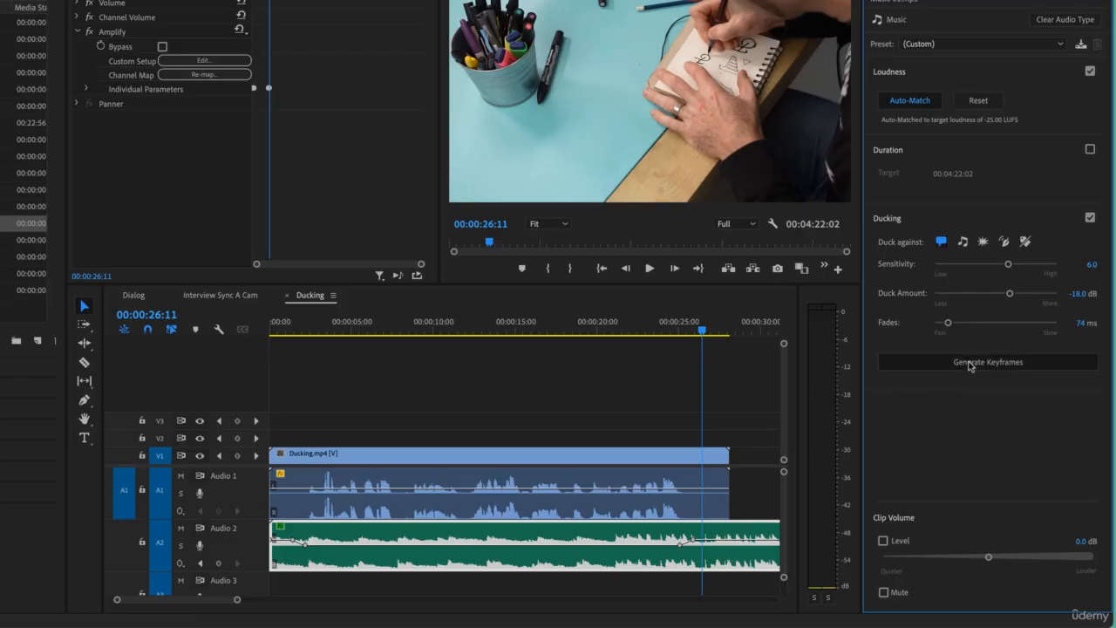
pyautogui.click(967, 364)
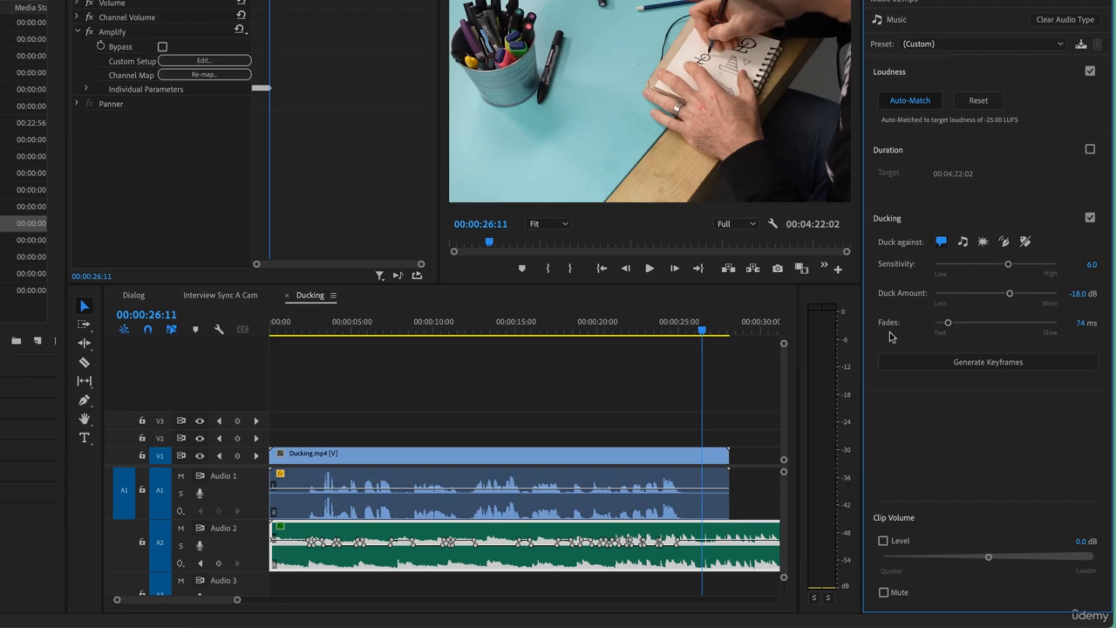
# Step: Examine the music's ducking keyframes near the end of the dialogue up close and play from 00:00:23:23
pyautogui.click(662, 329)
pyautogui.press('=')
pyautogui.press('=')
pyautogui.press('=')
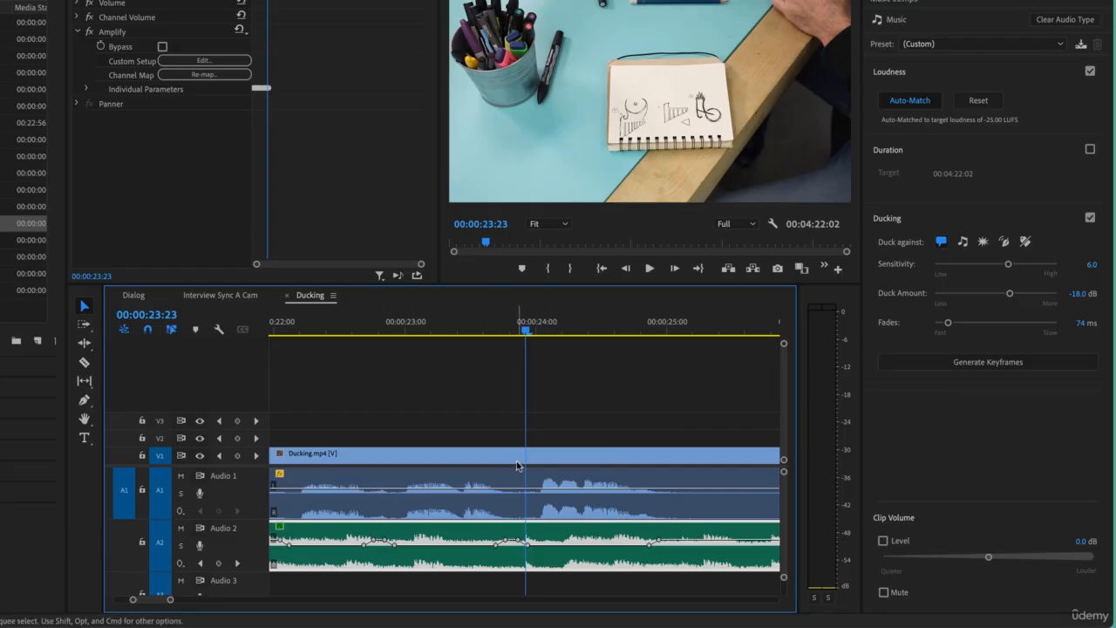
pyautogui.press('-')
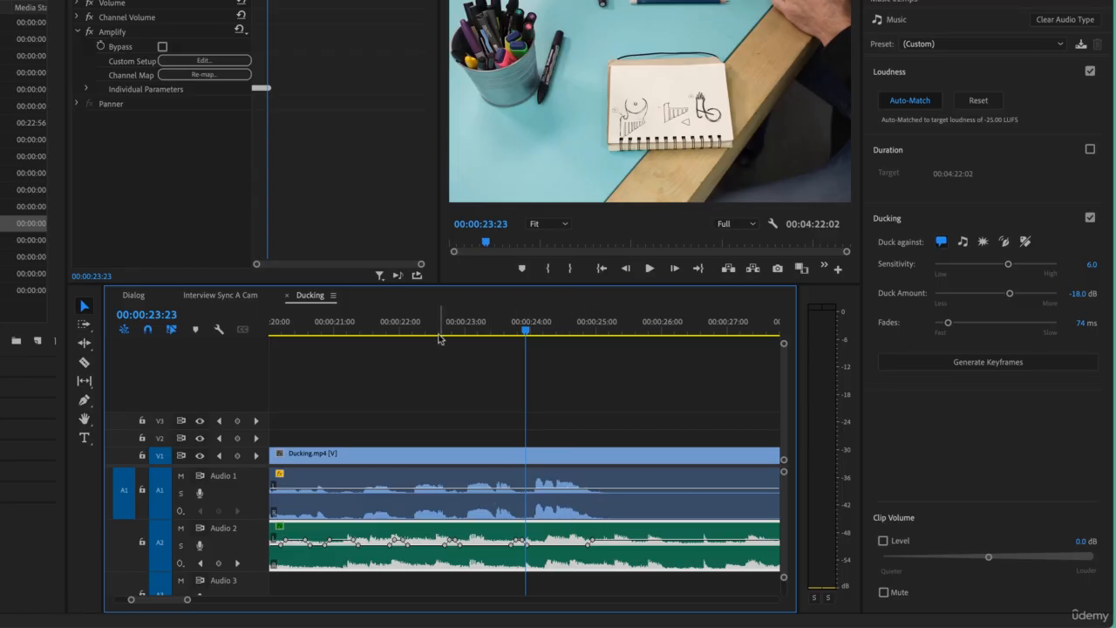
pyautogui.moveTo(419, 328); pyautogui.dragTo(359, 350)
pyautogui.press('space')
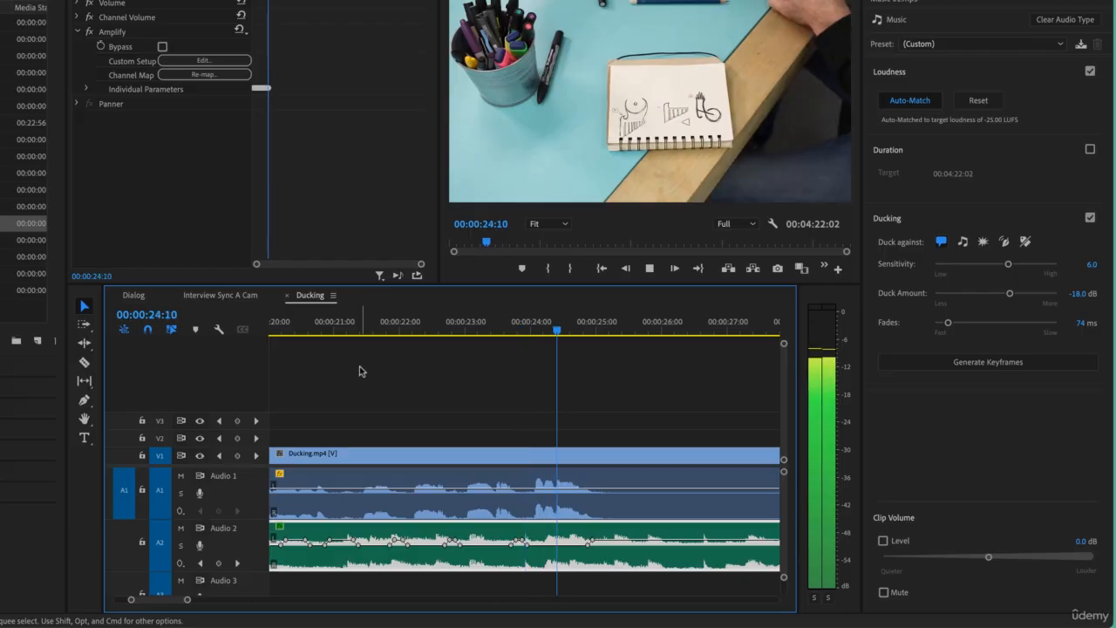
pyautogui.press('space')
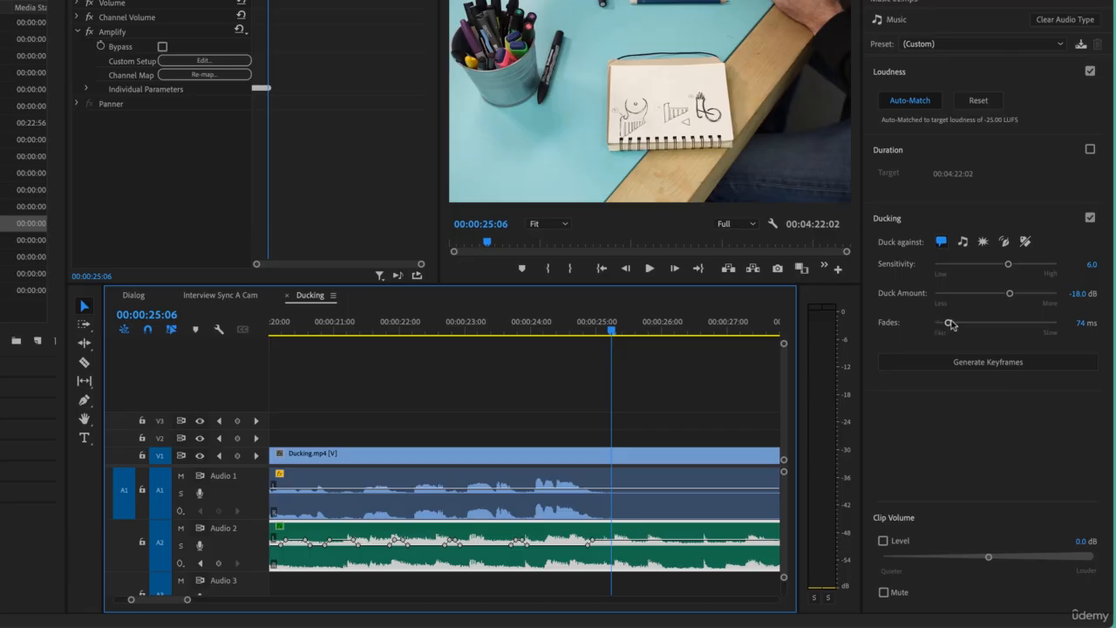
# Step: Try ducking fades of 207 ms and 167 ms on the music clip, regenerating the keyframes for each
pyautogui.moveTo(950, 323); pyautogui.dragTo(969, 324)
pyautogui.click(973, 370)
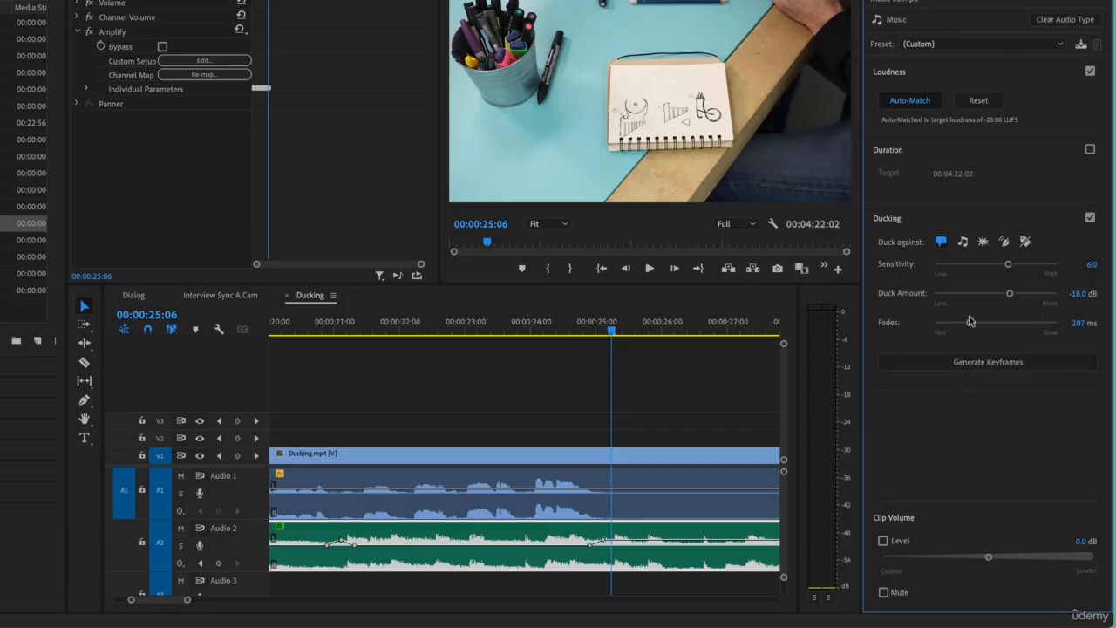
pyautogui.click(973, 364)
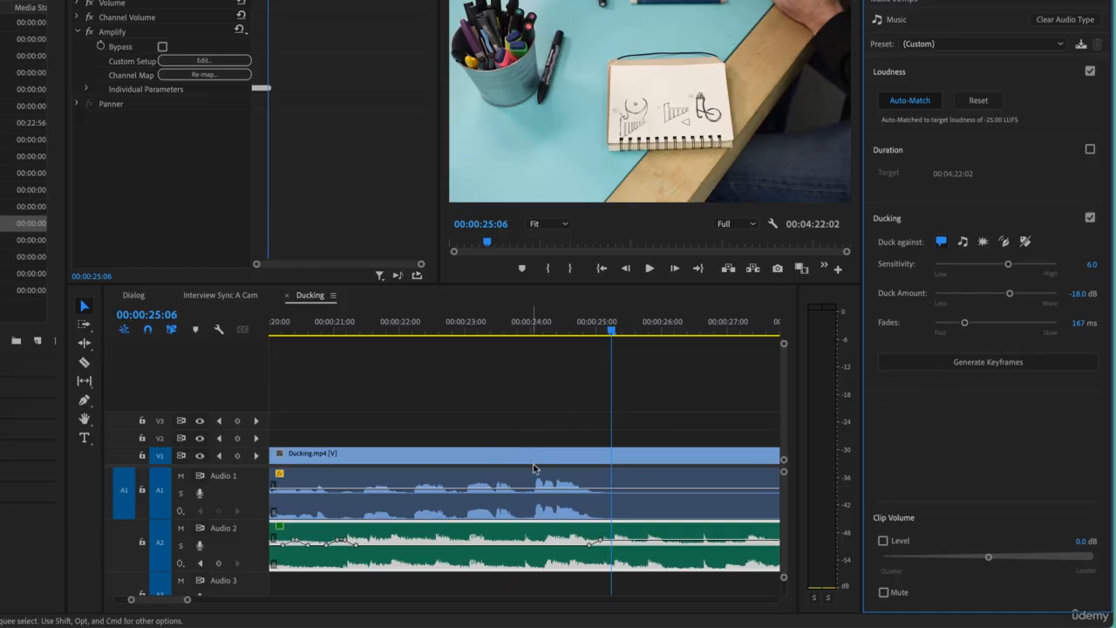
# Step: Lower the music clip's ducking sensitivity to 3.3 and regenerate the keyframes
pyautogui.press('\\')
pyautogui.press('=')
pyautogui.press('=')
pyautogui.press('=')
pyautogui.press('=')
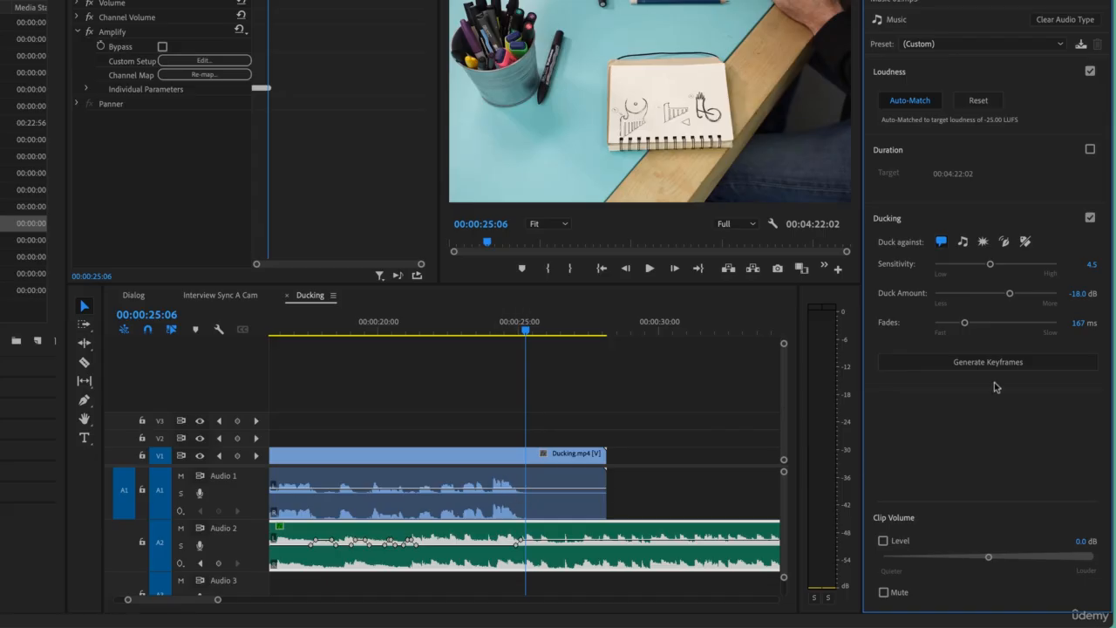
pyautogui.moveTo(978, 267); pyautogui.dragTo(975, 266)
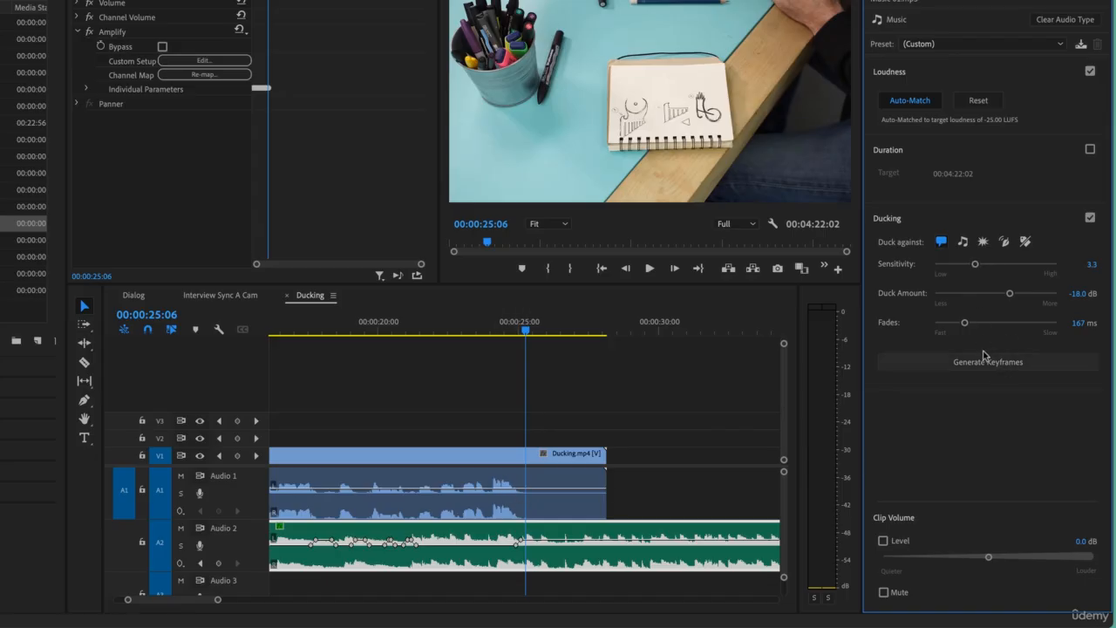
pyautogui.click(986, 365)
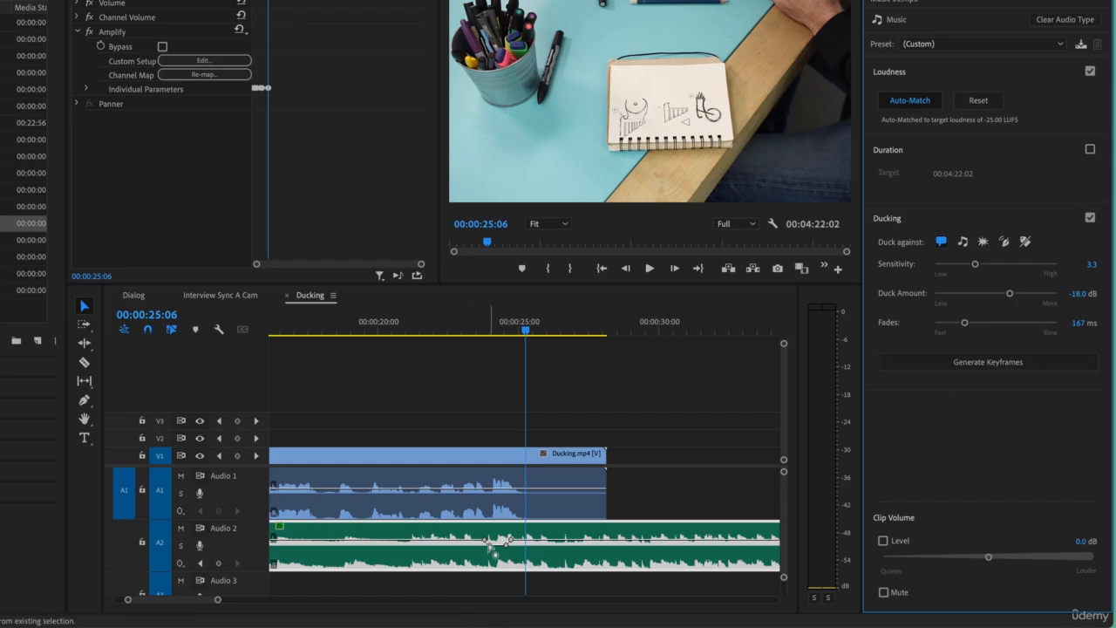
# Step: Set the music clip's ducking fades to 297 ms, regenerate the keyframes, and check them along the dialogue
pyautogui.scroll(10, 490, 549)
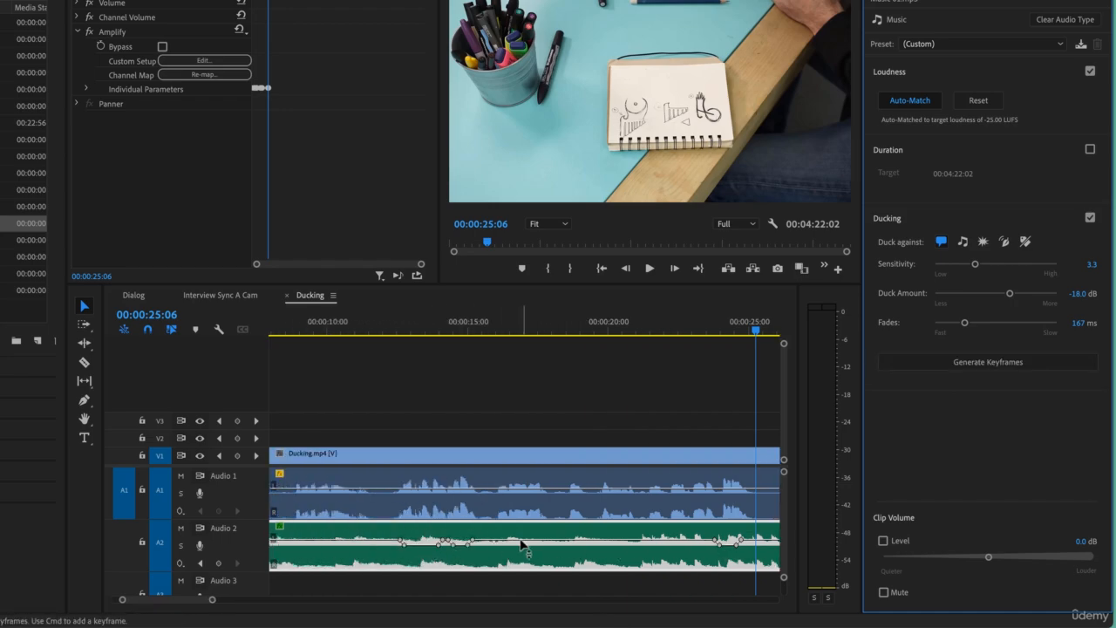
pyautogui.click(977, 323)
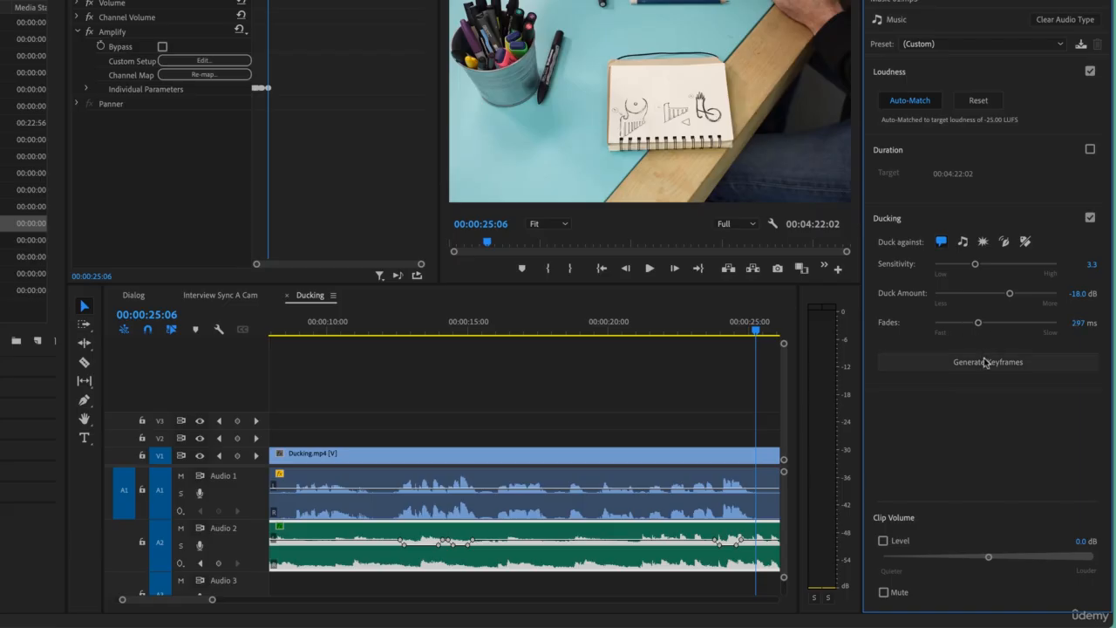
pyautogui.click(985, 362)
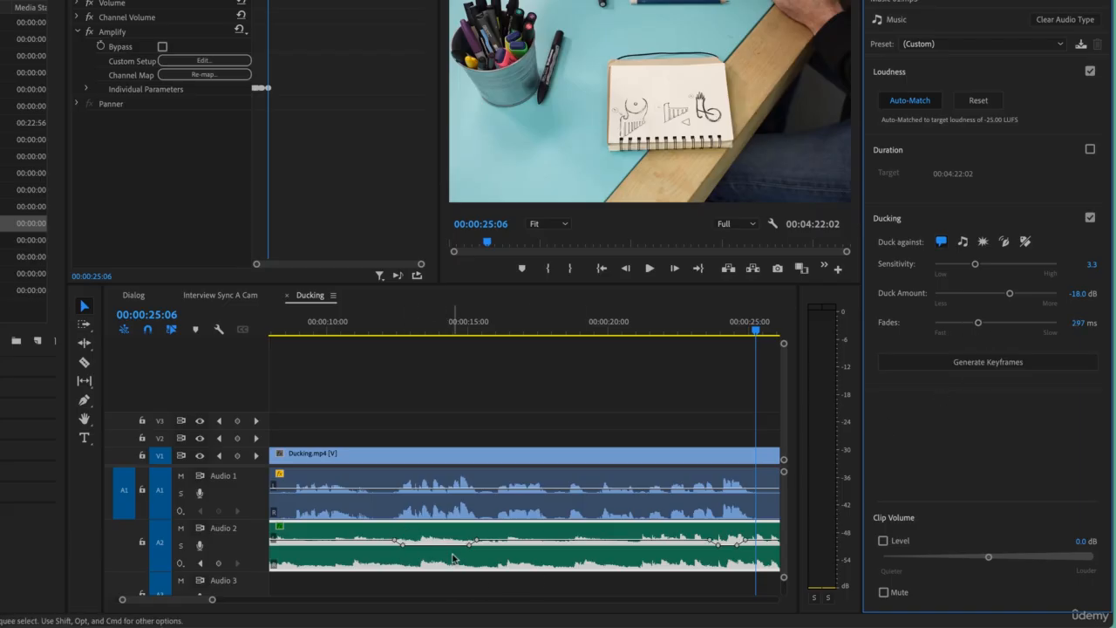
pyautogui.scroll(-1, 659, 545)
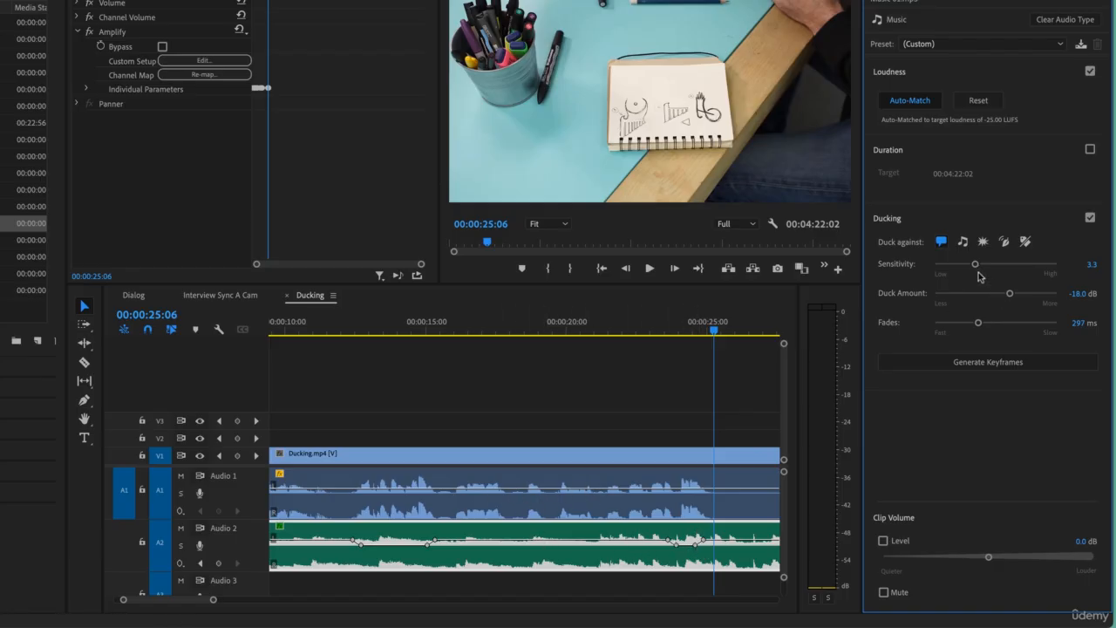
# Step: Set the music clip's ducking sensitivity to 4.2 and its fades to 439 ms, regenerating the keyframes
pyautogui.click(988, 368)
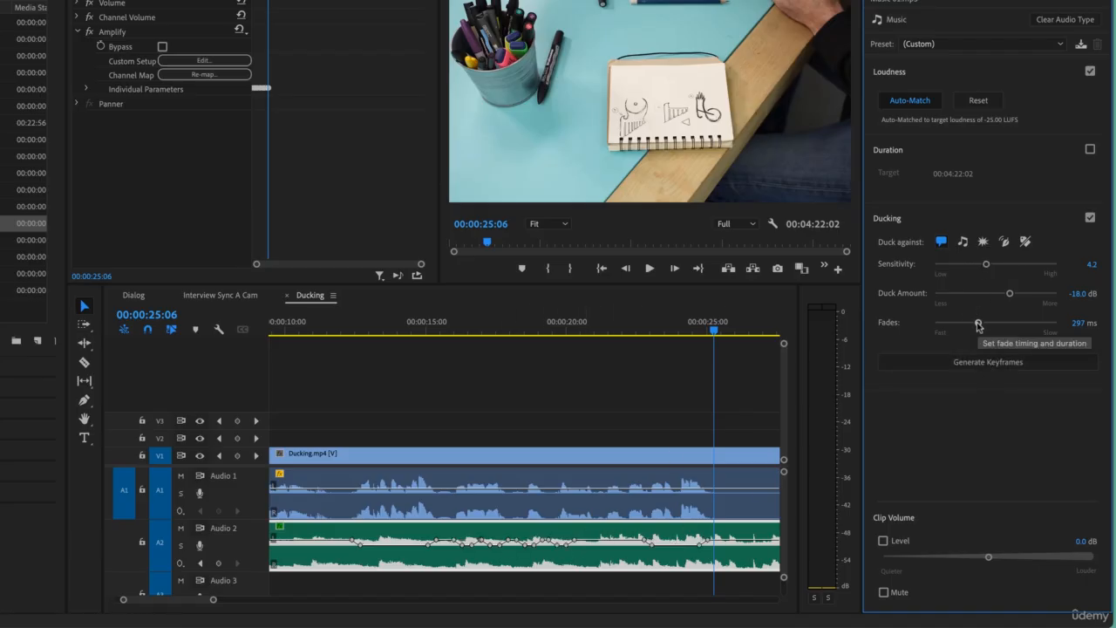
pyautogui.moveTo(982, 327); pyautogui.dragTo(985, 327)
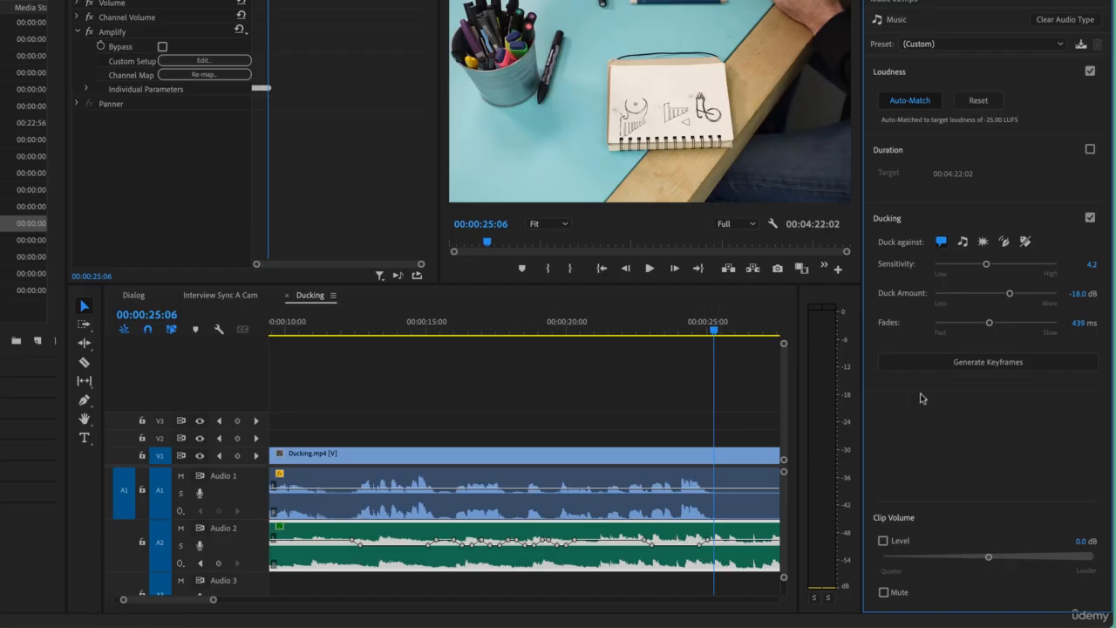
pyautogui.click(975, 364)
pyautogui.hscroll(-5, 610, 466)
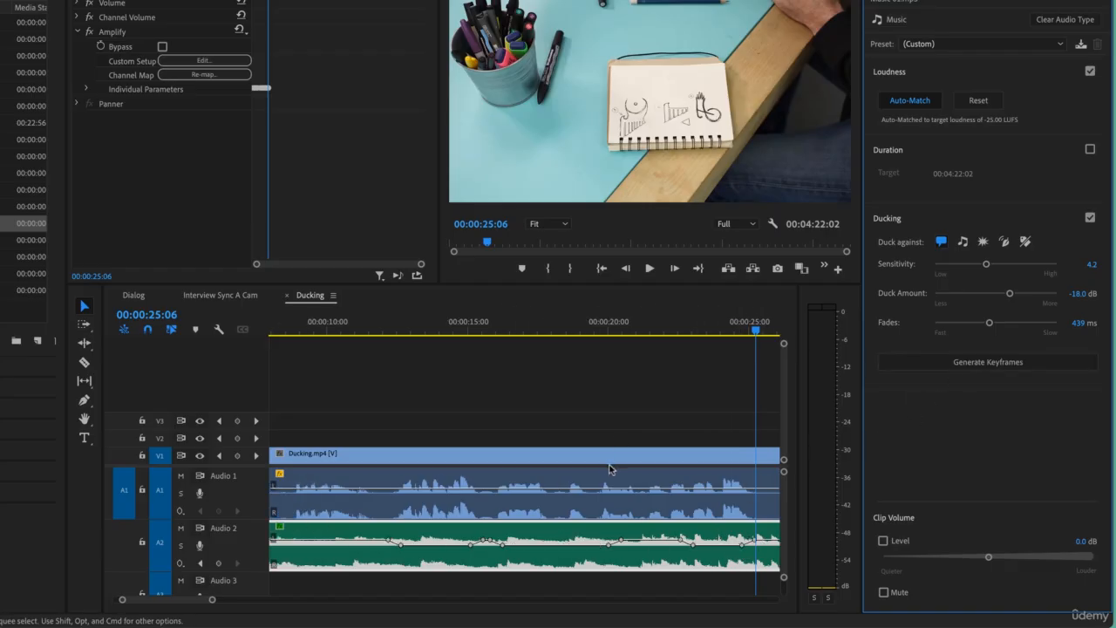
# Step: Play the sequence from the start, raise the music clip's ducking sensitivity to 5.6, and regenerate the keyframes
pyautogui.click(521, 385)
pyautogui.press('Home')
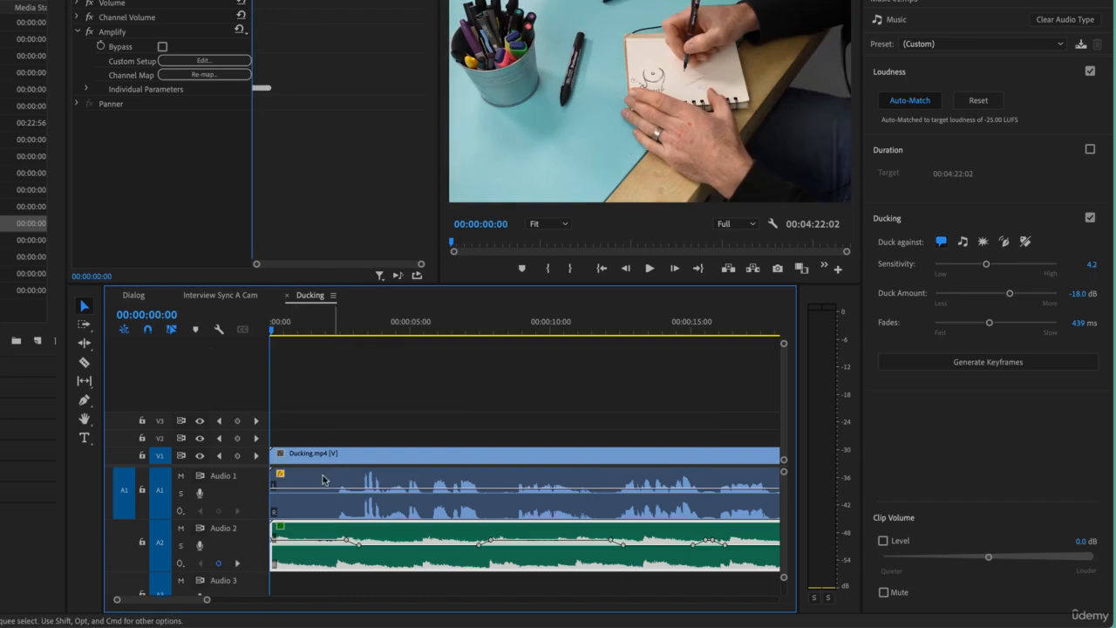
pyautogui.press('space')
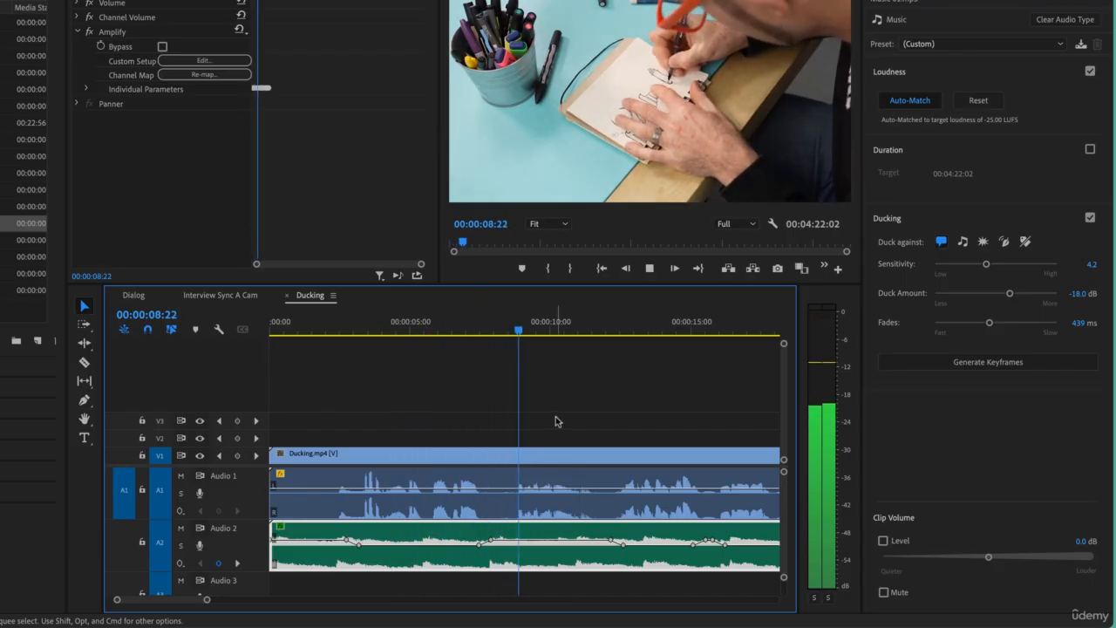
pyautogui.press('space')
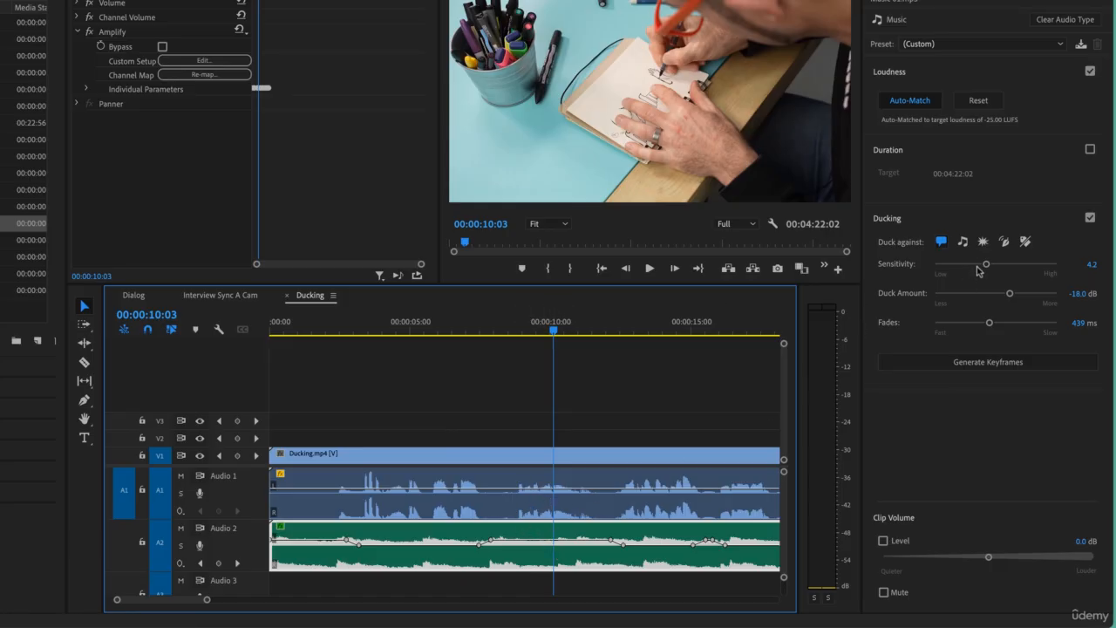
pyautogui.moveTo(988, 267); pyautogui.dragTo(997, 267)
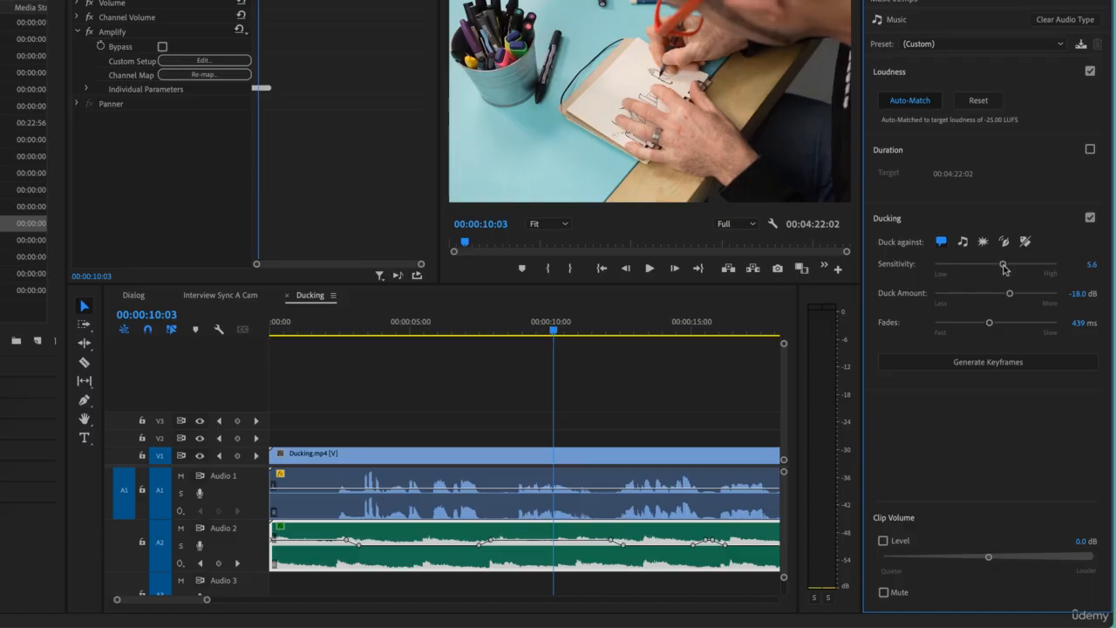
pyautogui.click(997, 364)
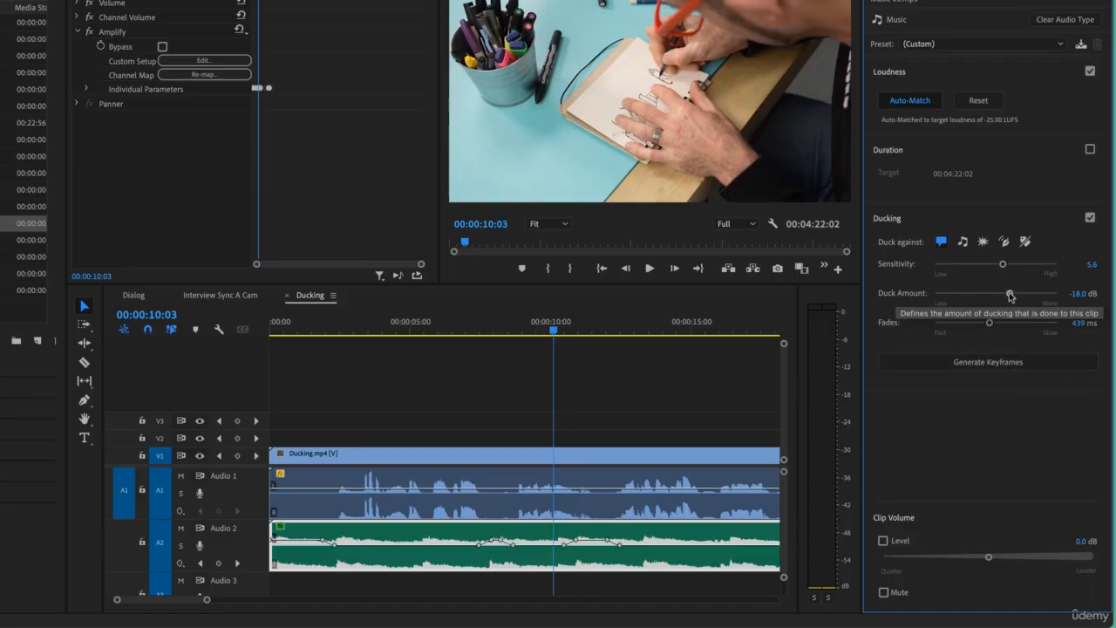
# Step: Set the music clip's duck amount to -5.3 dB, playing the sequence from the start, and regenerate the keyframes
pyautogui.moveTo(1011, 296); pyautogui.dragTo(992, 297)
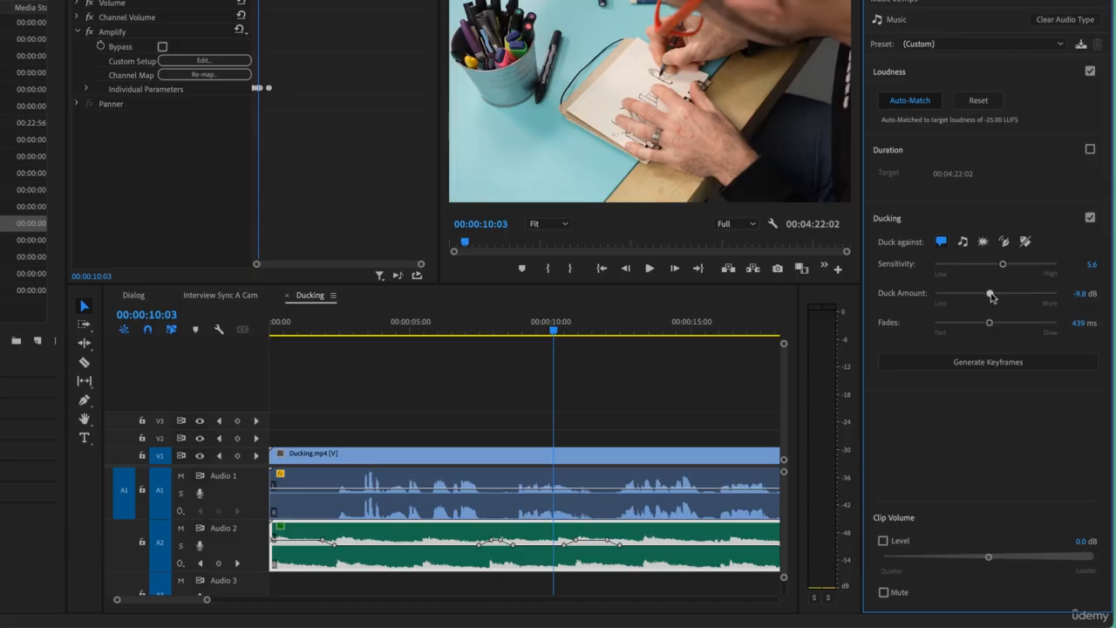
pyautogui.click(493, 341)
pyautogui.press('Home')
pyautogui.press('space')
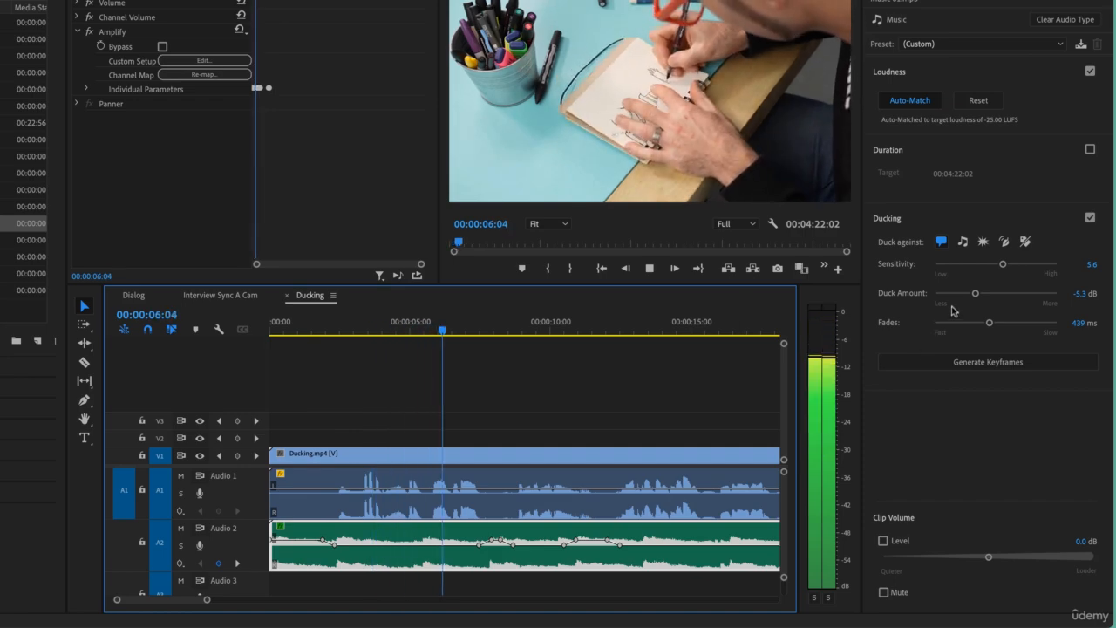
pyautogui.press('space')
pyautogui.click(998, 368)
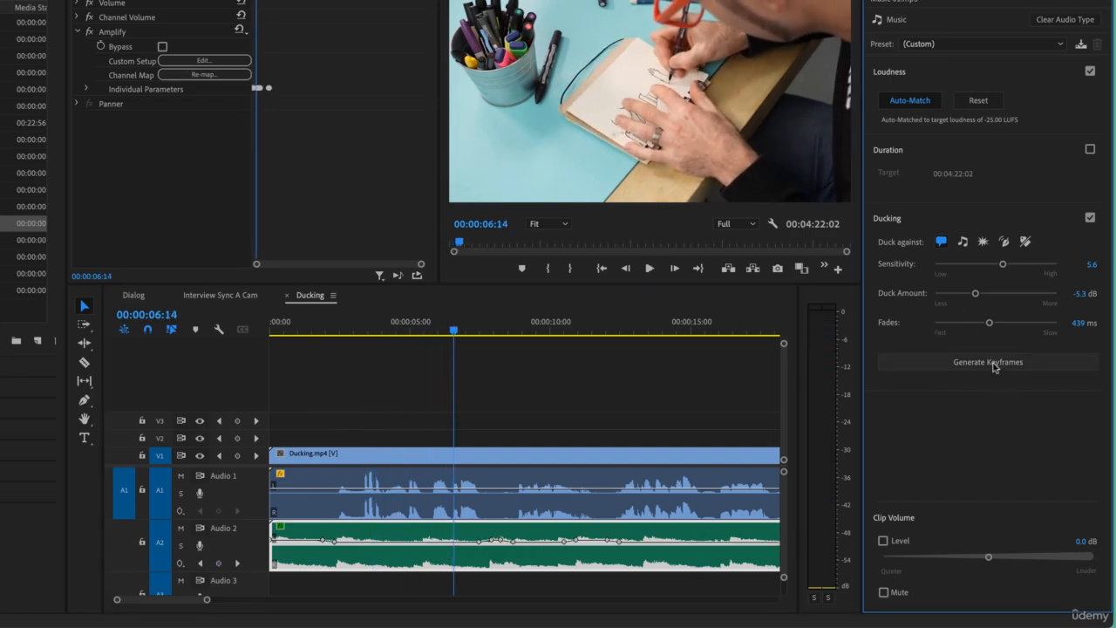
# Step: Set the music clip's volume level to -8.3 dB, playing the dialogue passage before and after the change
pyautogui.moveTo(417, 328); pyautogui.dragTo(311, 328)
pyautogui.press('space')
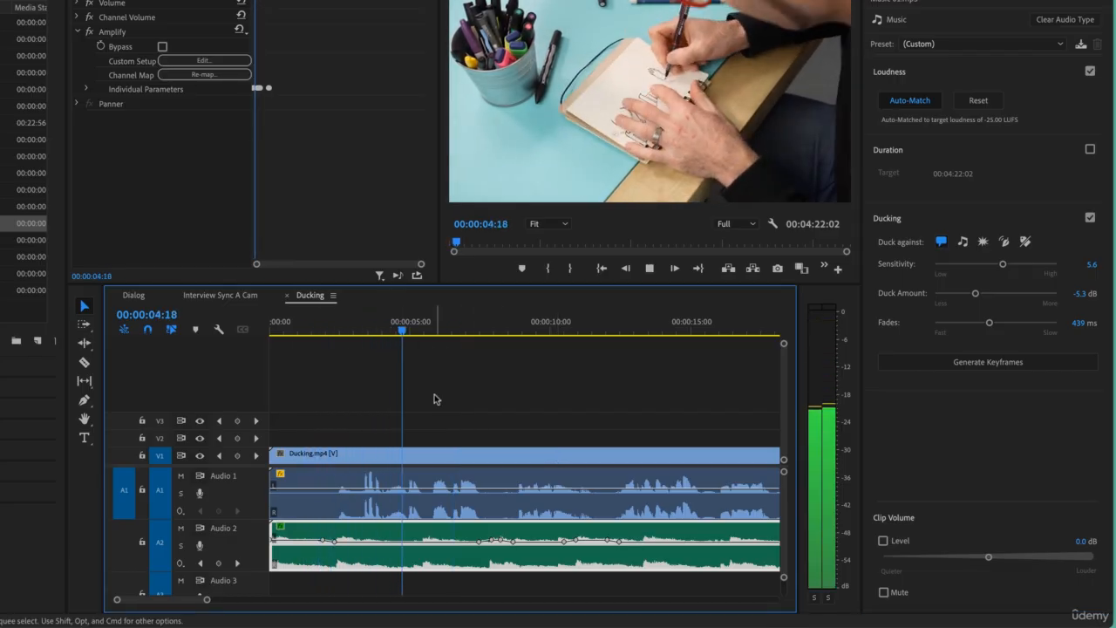
pyautogui.press('space')
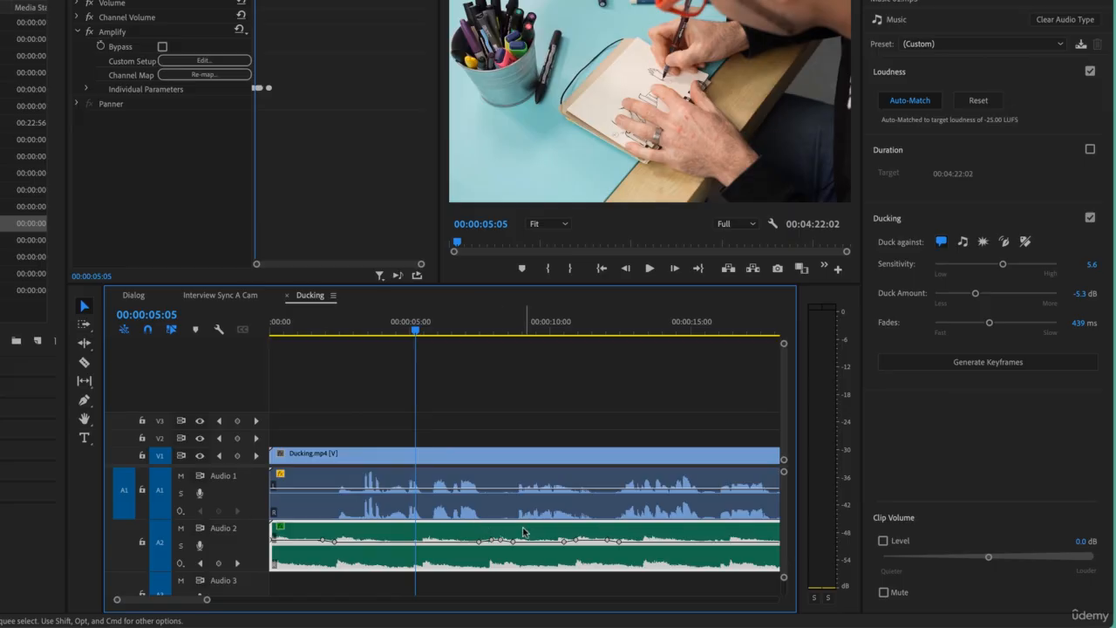
pyautogui.moveTo(990, 556); pyautogui.dragTo(982, 558)
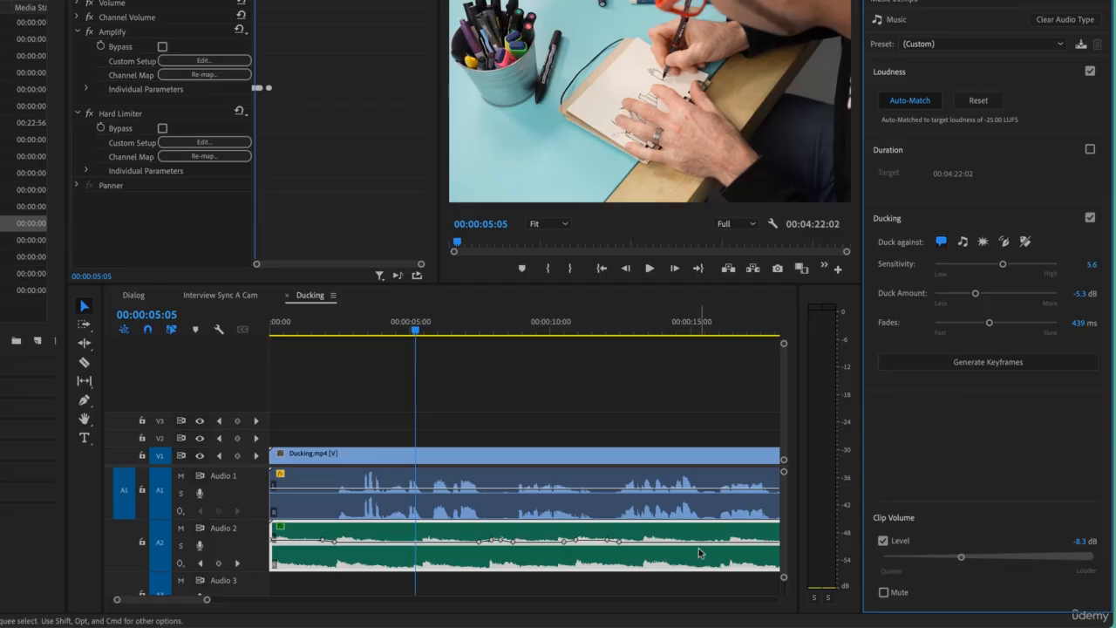
pyautogui.moveTo(702, 543); pyautogui.dragTo(703, 543)
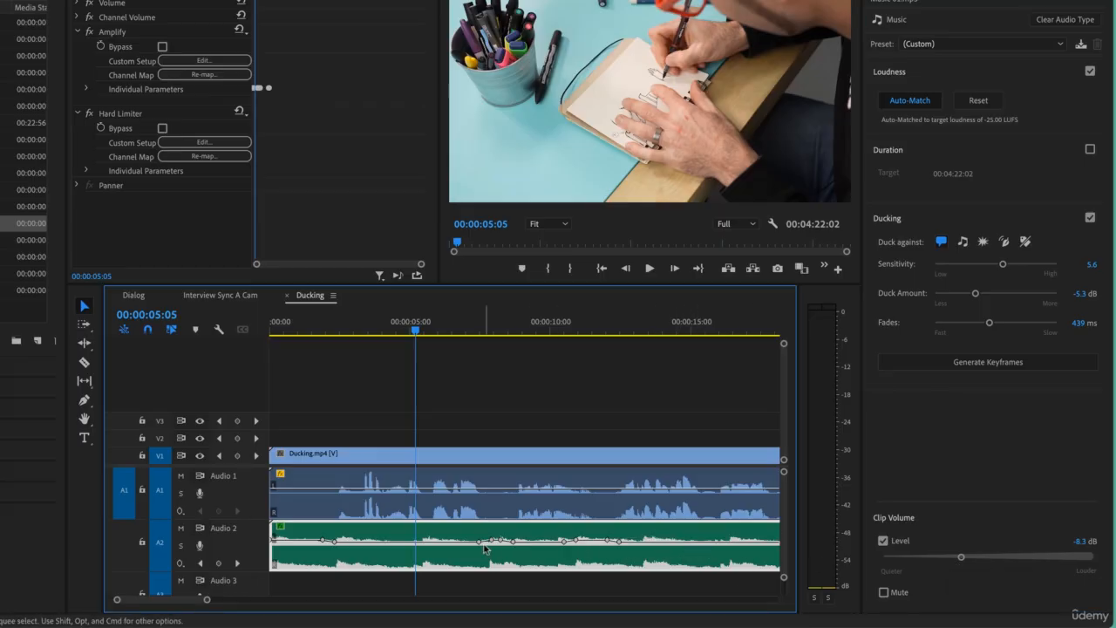
pyautogui.press('space')
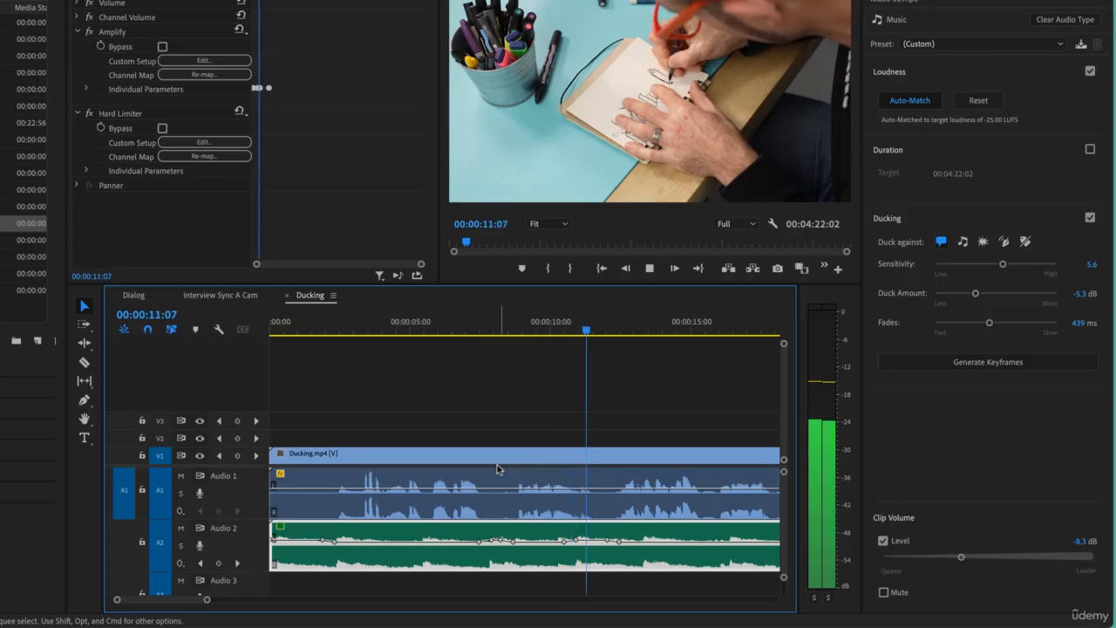
pyautogui.press('space')
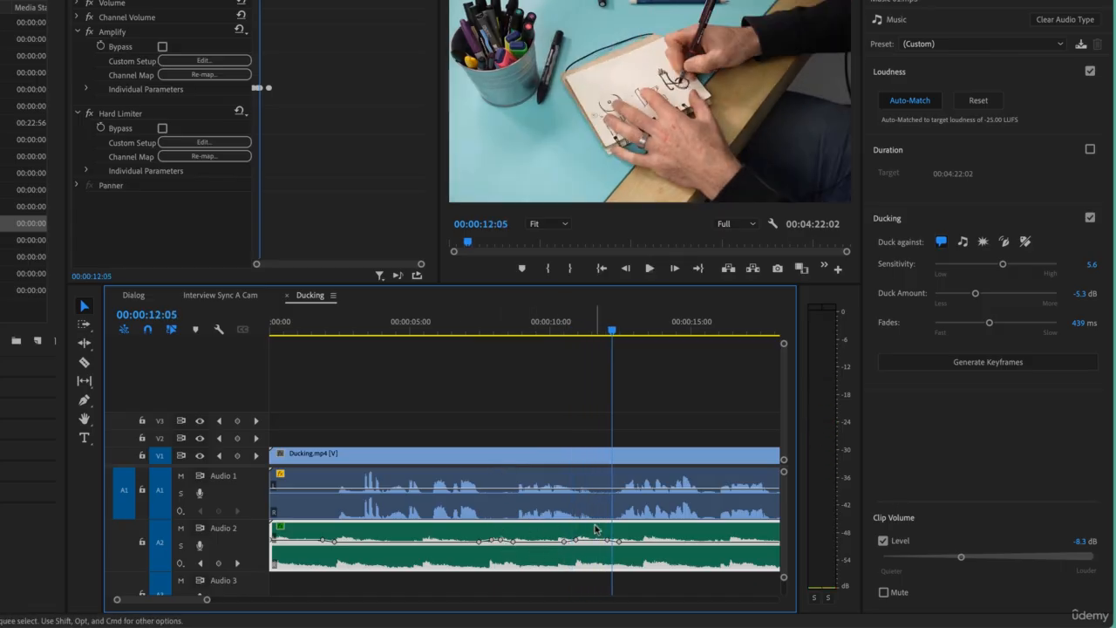
# Step: Remove the music clip's ducking keyframes around 8 seconds and play the passage from about 6 seconds
pyautogui.hscroll(8, 594, 530)
pyautogui.hscroll(-8, 594, 530)
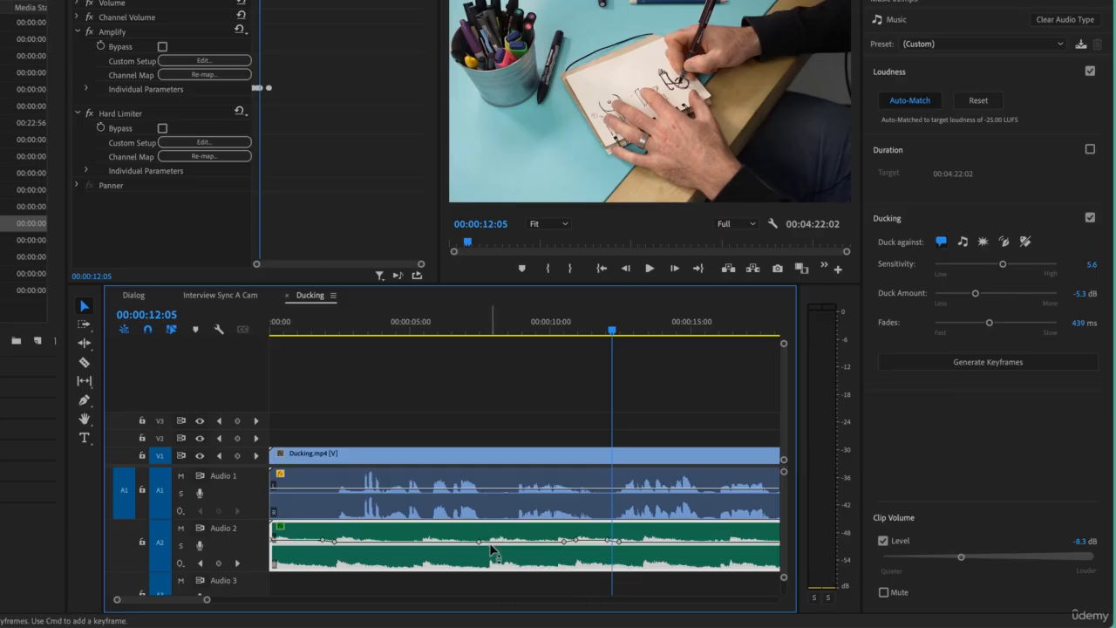
pyautogui.click(451, 332)
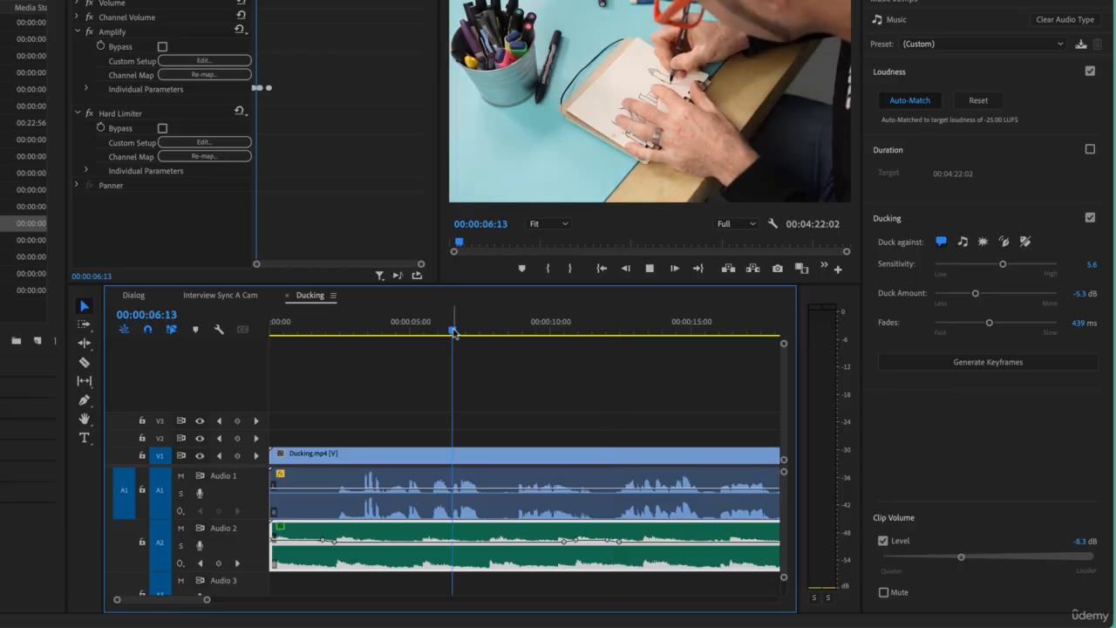
pyautogui.press('space')
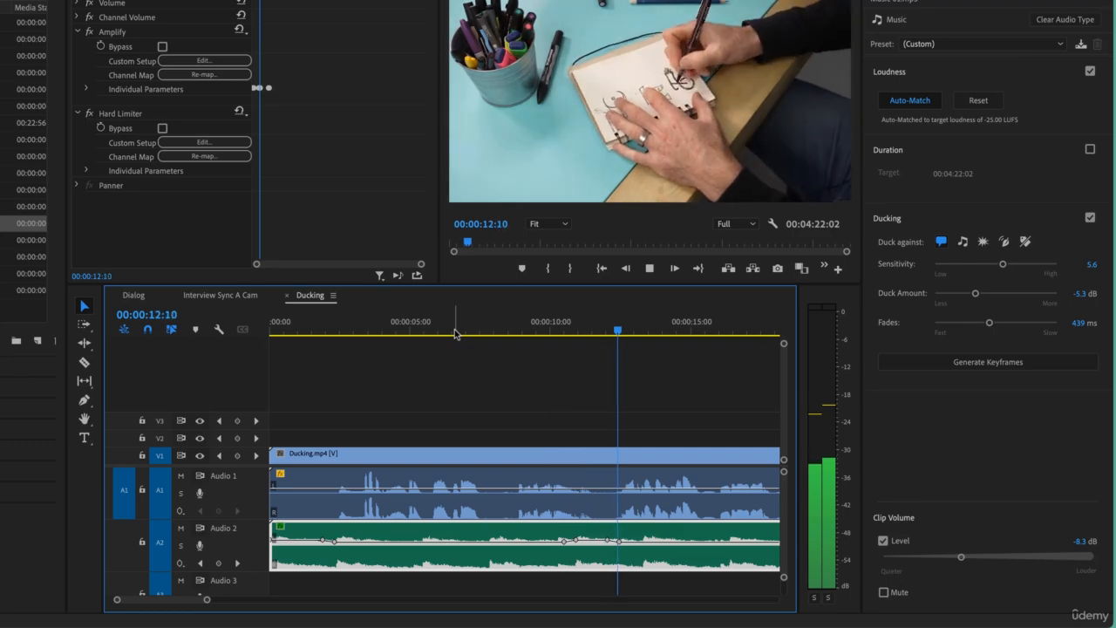
pyautogui.press('space')
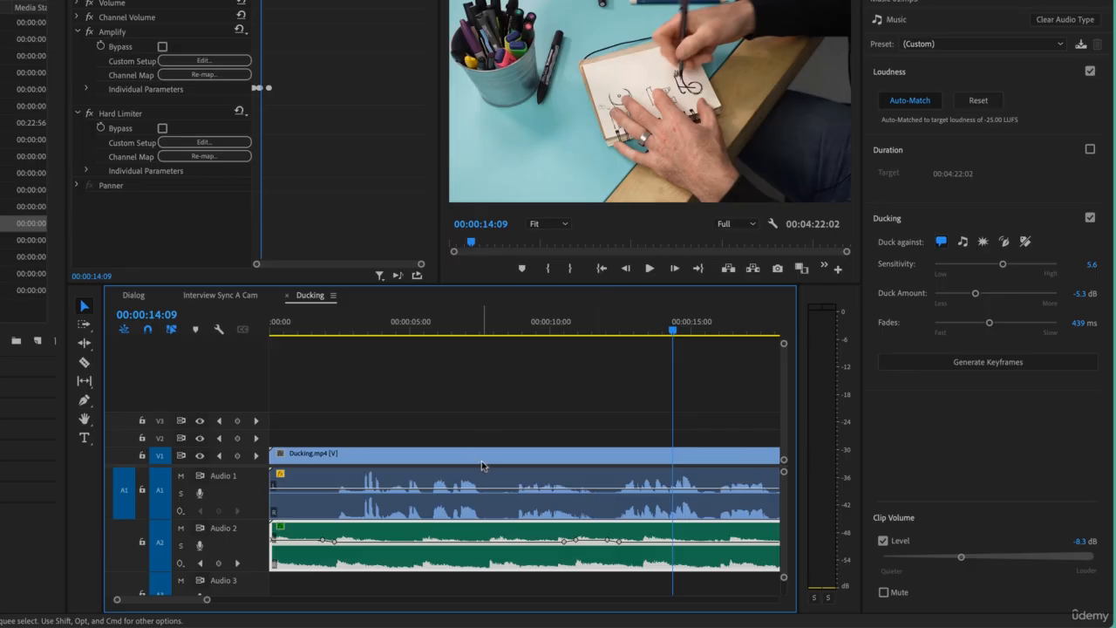
# Step: Duplicate the Ducking.mp4 clip and move the copy to the end of the music so that it runs past it
pyautogui.press('-')
pyautogui.press('-')
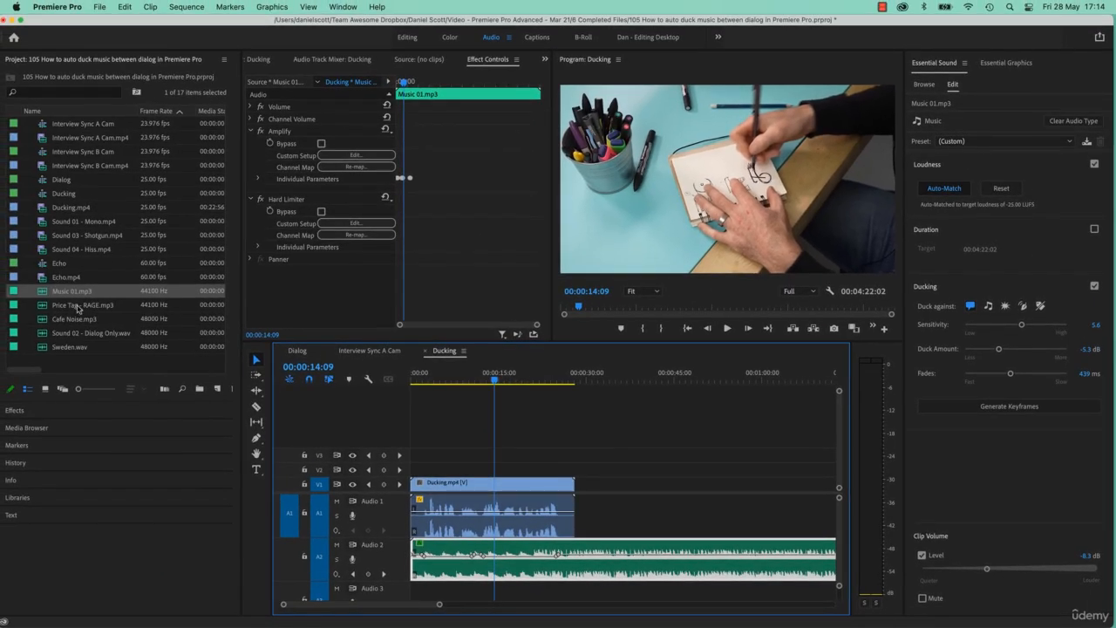
pyautogui.moveTo(558, 491); pyautogui.dragTo(788, 491)
pyautogui.press('\\')
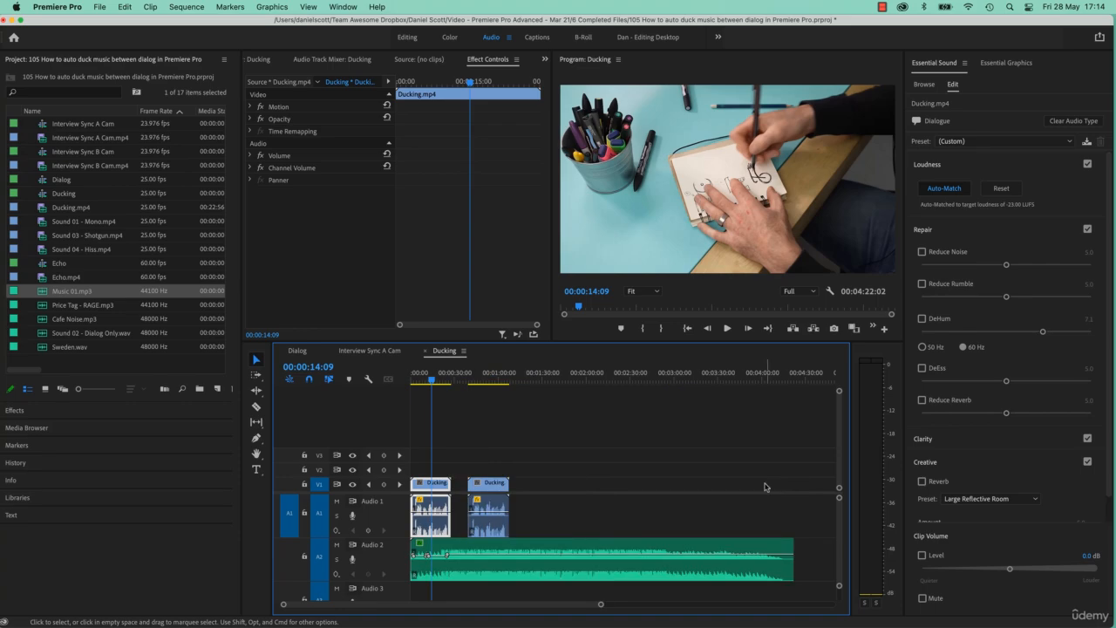
pyautogui.moveTo(488, 485); pyautogui.dragTo(798, 499)
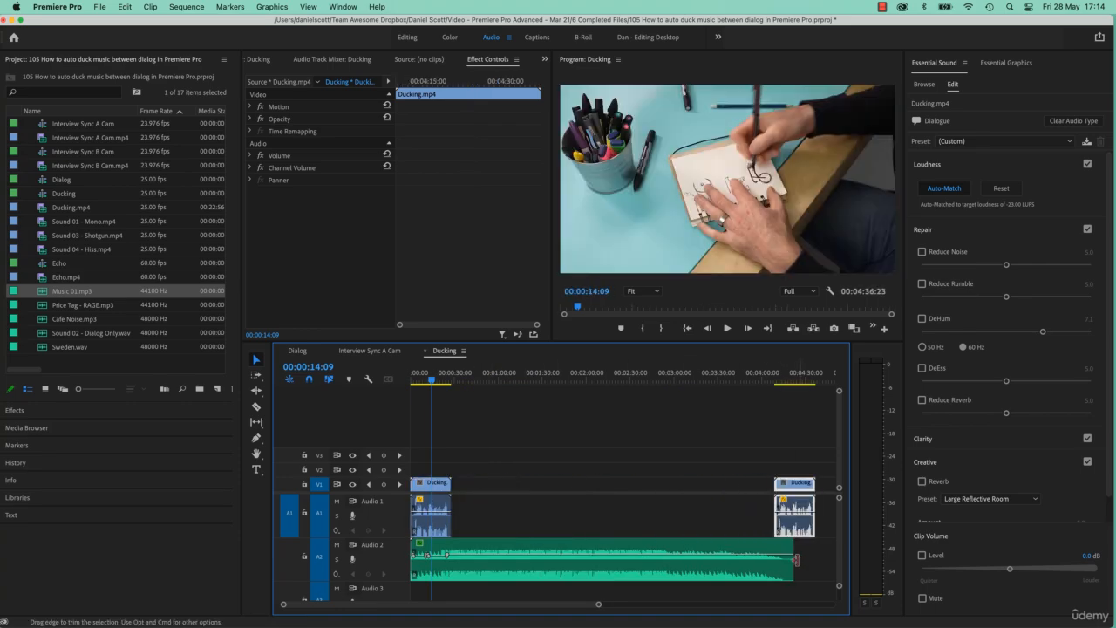
# Step: Place the playhead at the end of the second Ducking.mp4 clip and copy its timecode
pyautogui.click(753, 553)
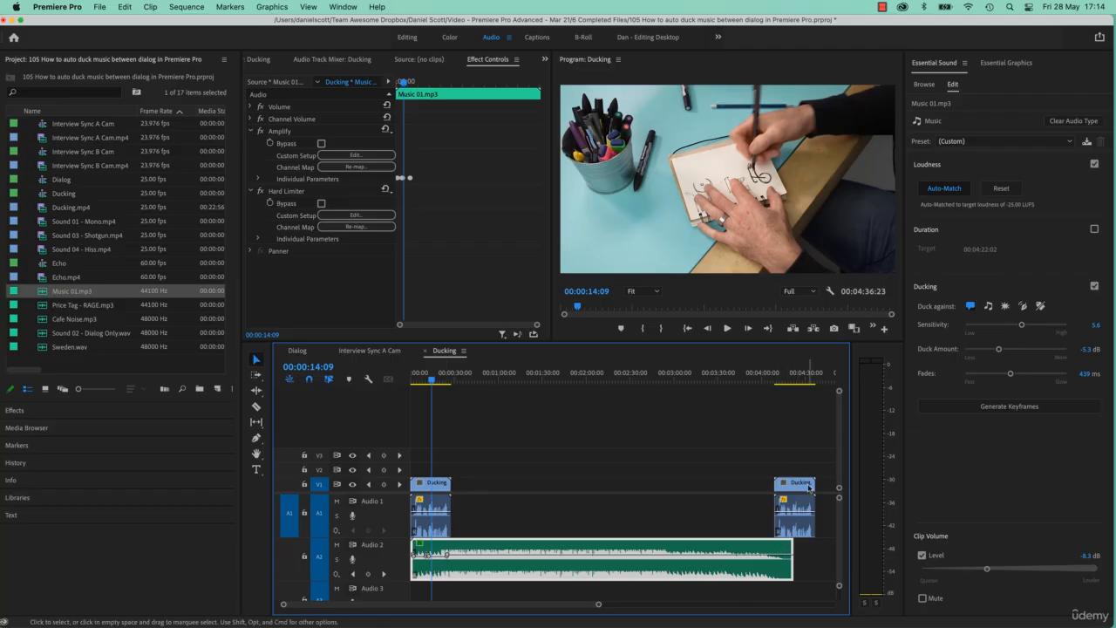
pyautogui.click(816, 381)
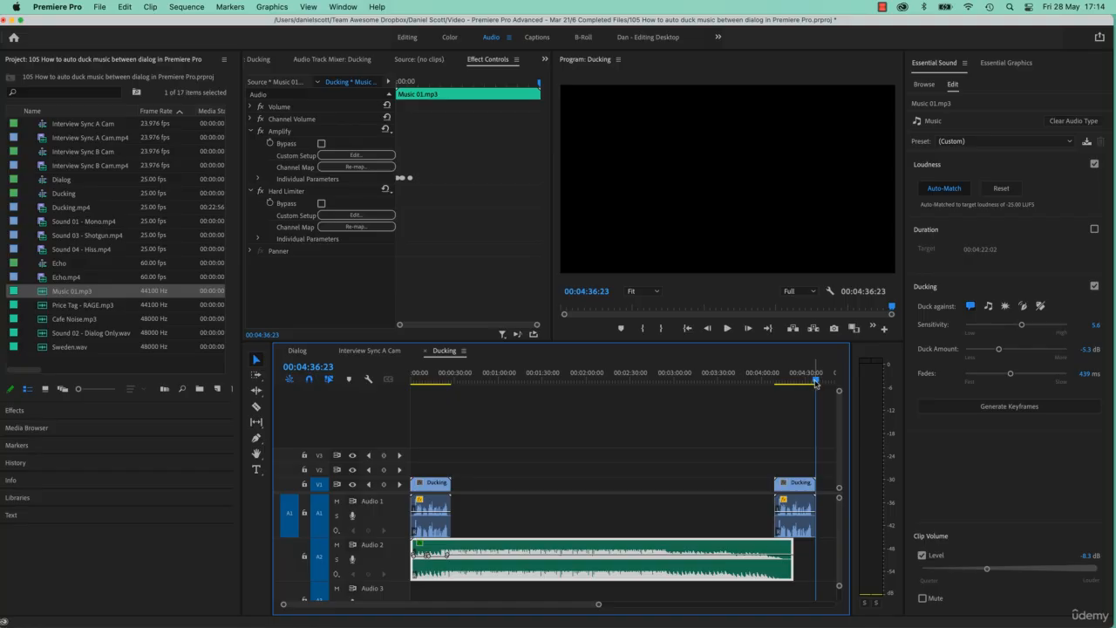
pyautogui.moveTo(816, 381)
pyautogui.mouseDown()
pyautogui.moveTo(793, 389)
pyautogui.moveTo(817, 384)
pyautogui.mouseUp()
pyautogui.click(306, 366)
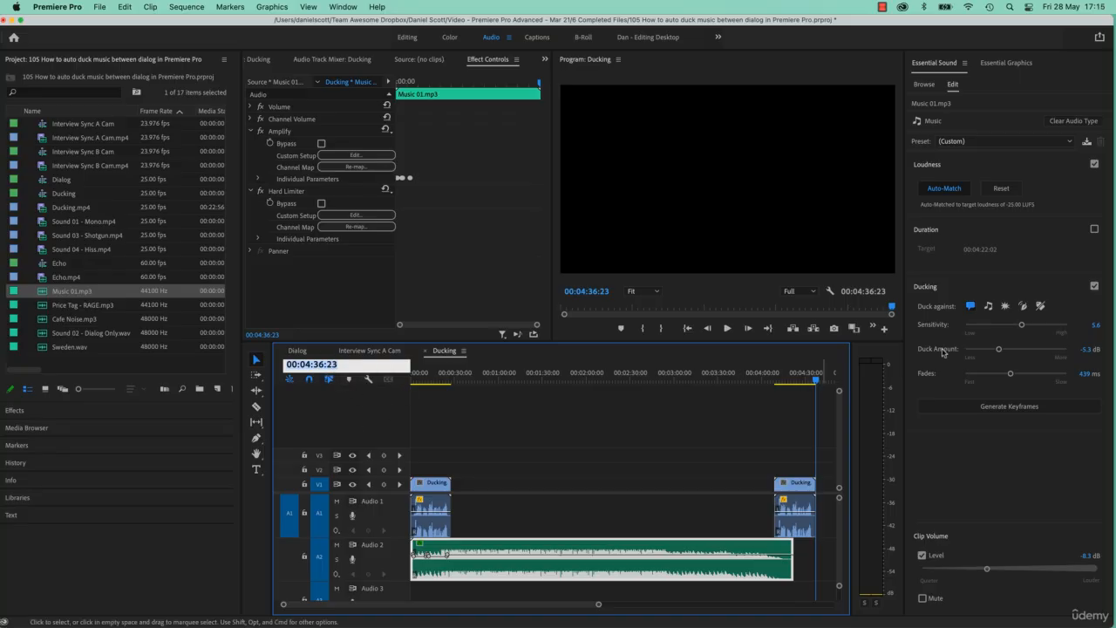
# Step: Turn on Duration for the music clip and set its target to 00:04:36:23
pyautogui.click(754, 549)
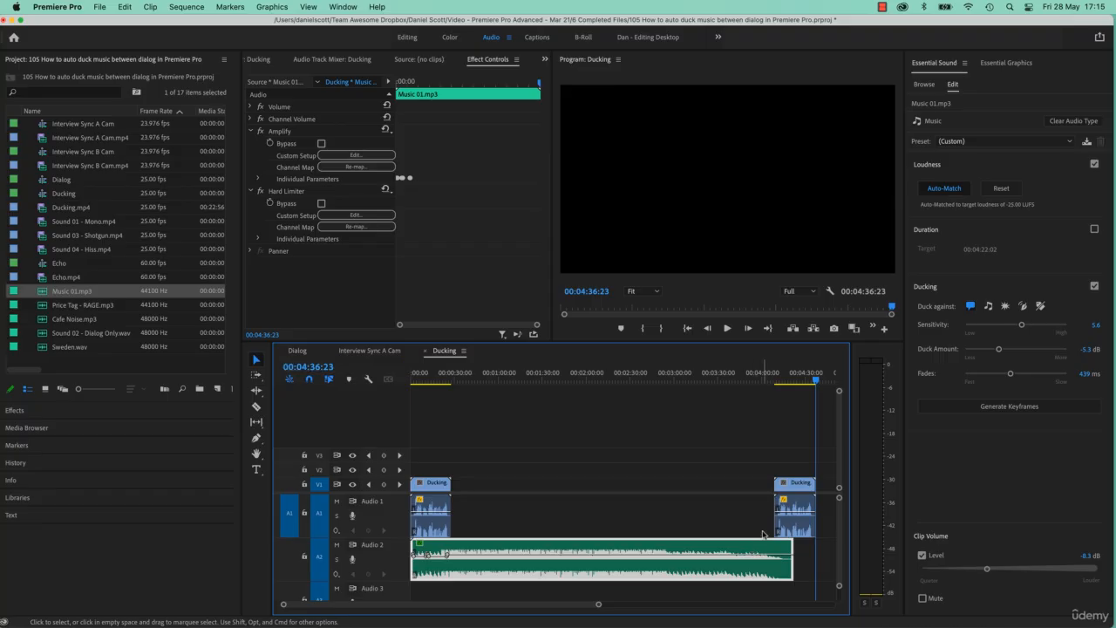
pyautogui.click(721, 515)
pyautogui.click(745, 548)
pyautogui.click(1095, 229)
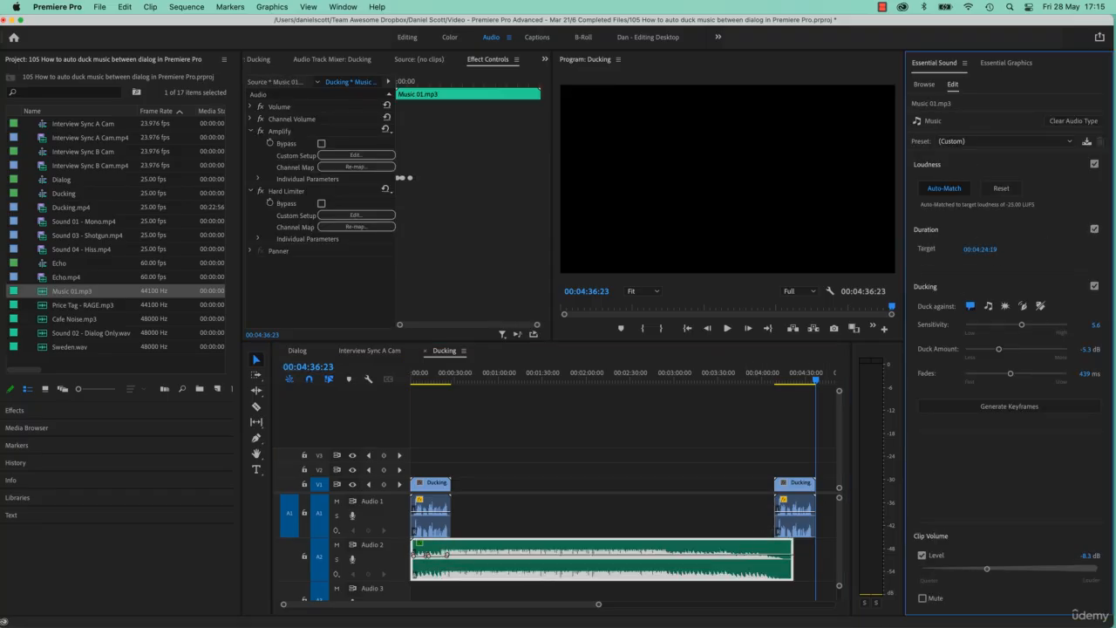
pyautogui.moveTo(981, 249); pyautogui.dragTo(999, 249)
pyautogui.press('super+z')
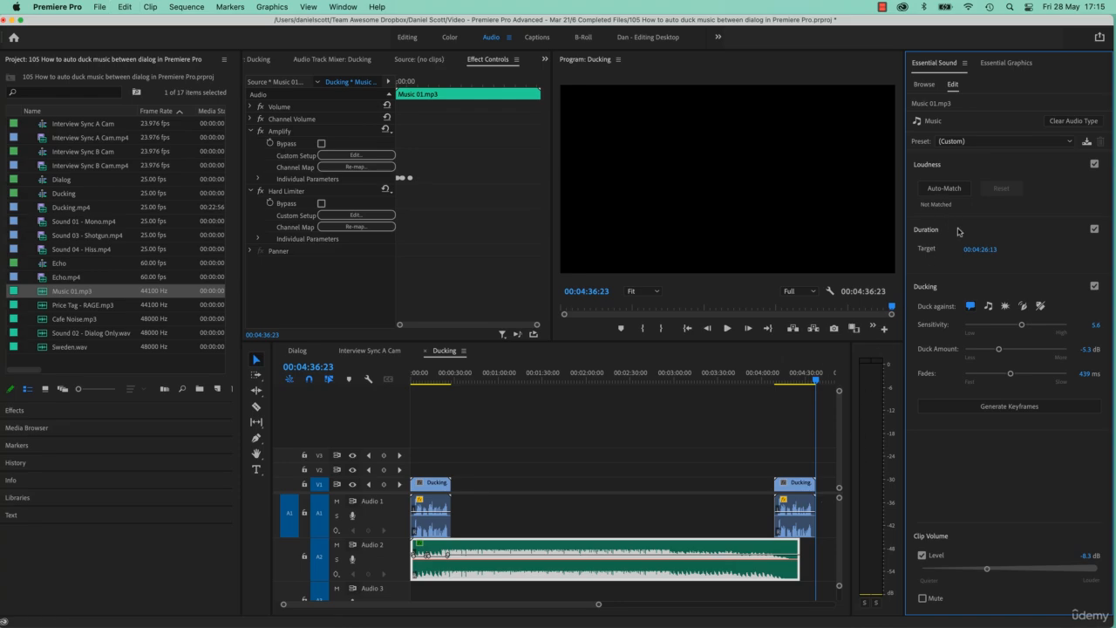
pyautogui.click(979, 249)
pyautogui.write('00:04:36:23')
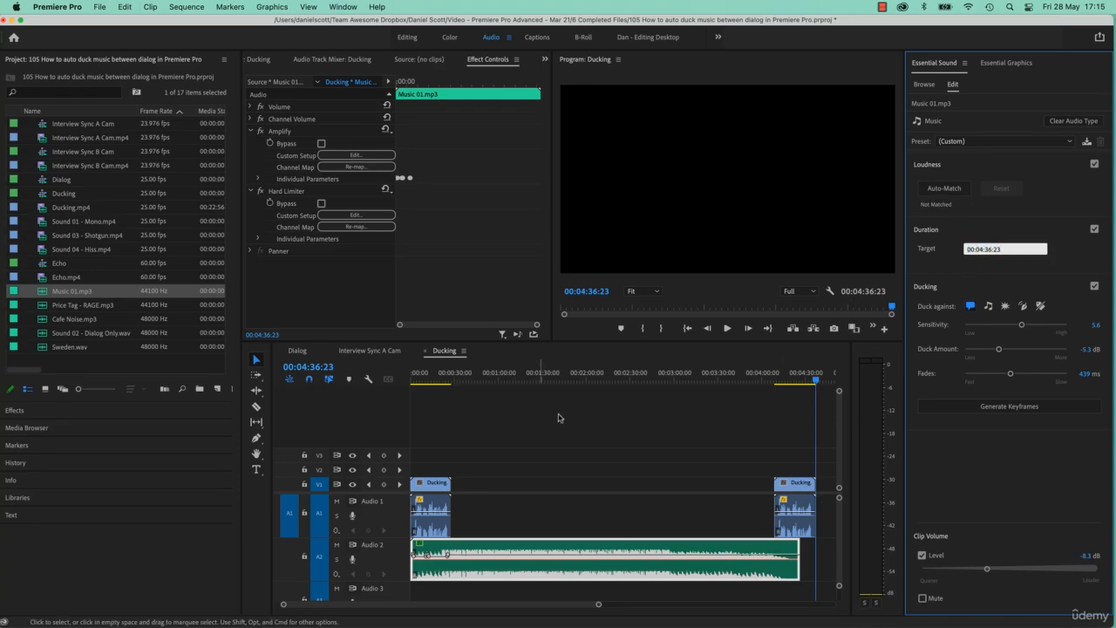
pyautogui.press('Return')
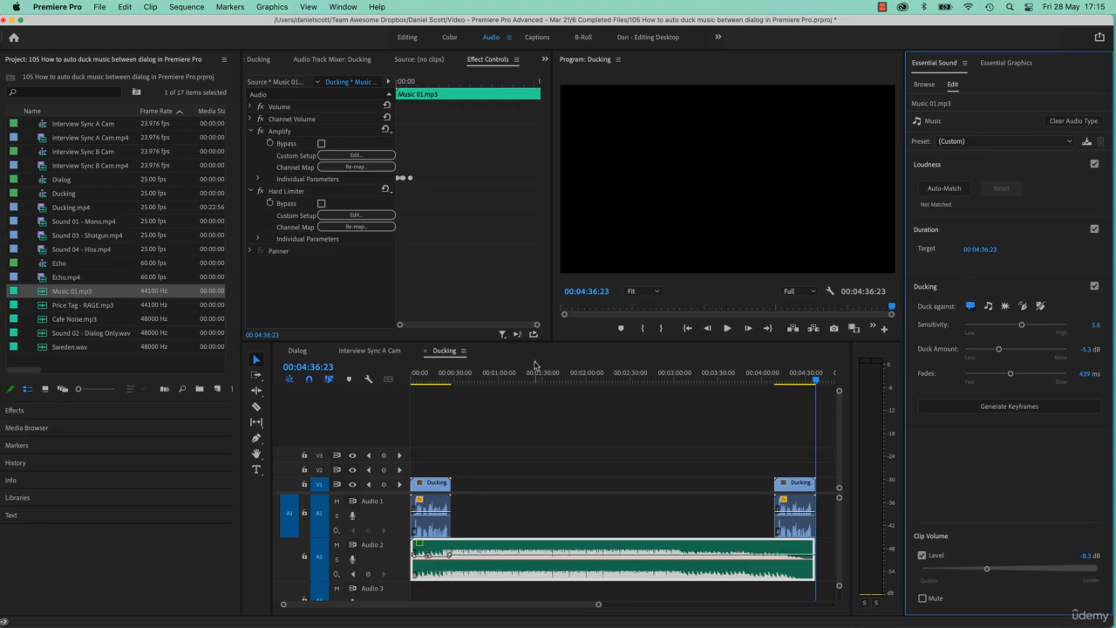
# Step: Listen to the retimed music at the start of the sequence and around 00:02:28
pyautogui.click(606, 374)
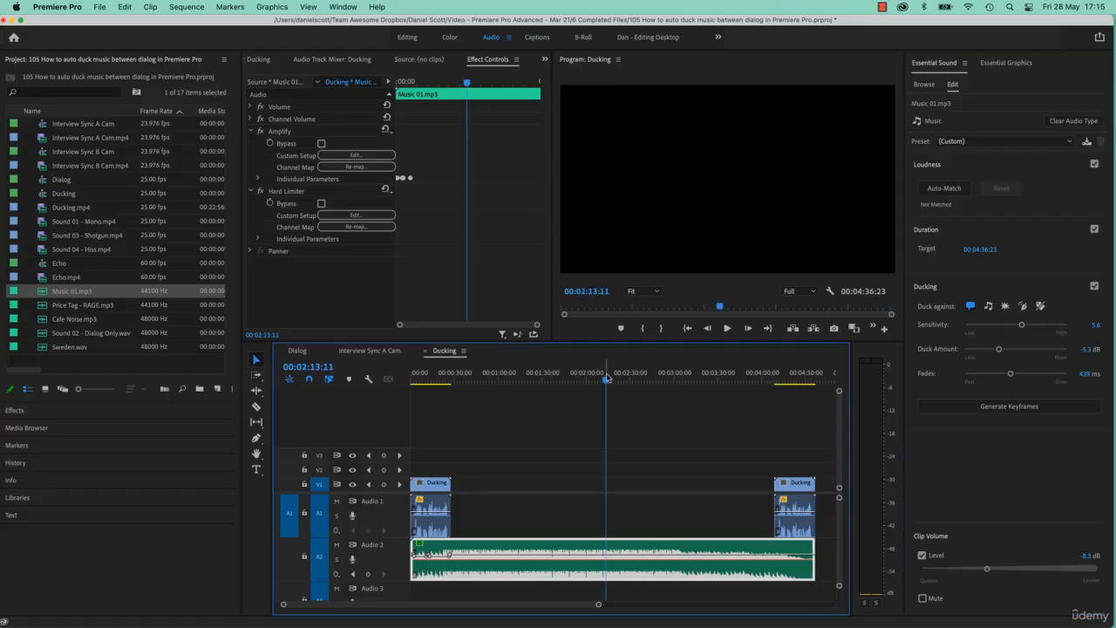
pyautogui.press('Return')
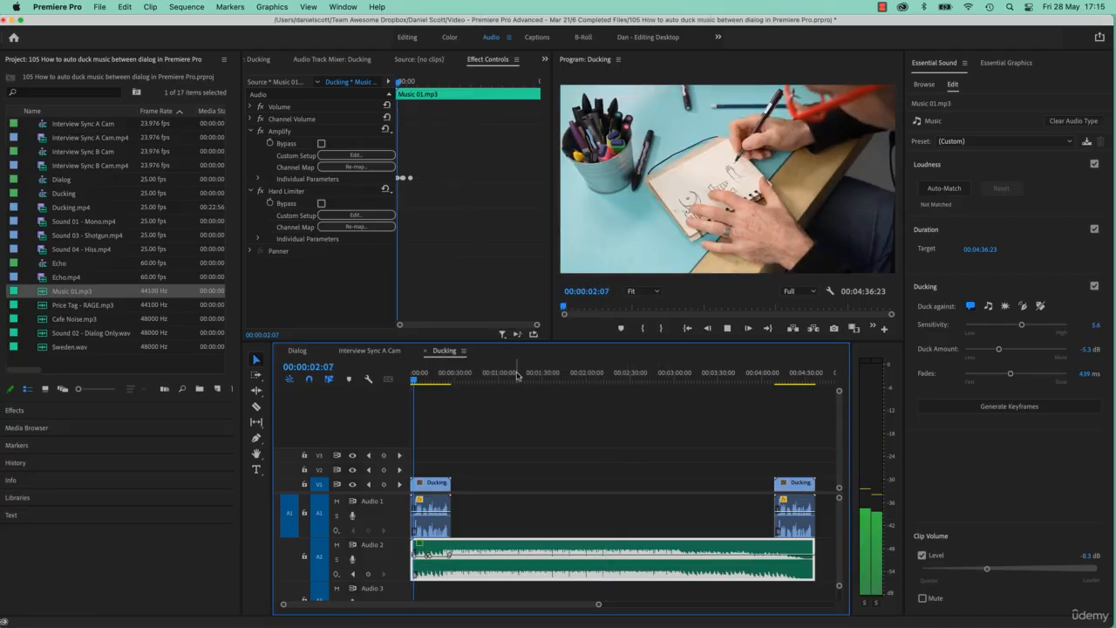
pyautogui.click(624, 379)
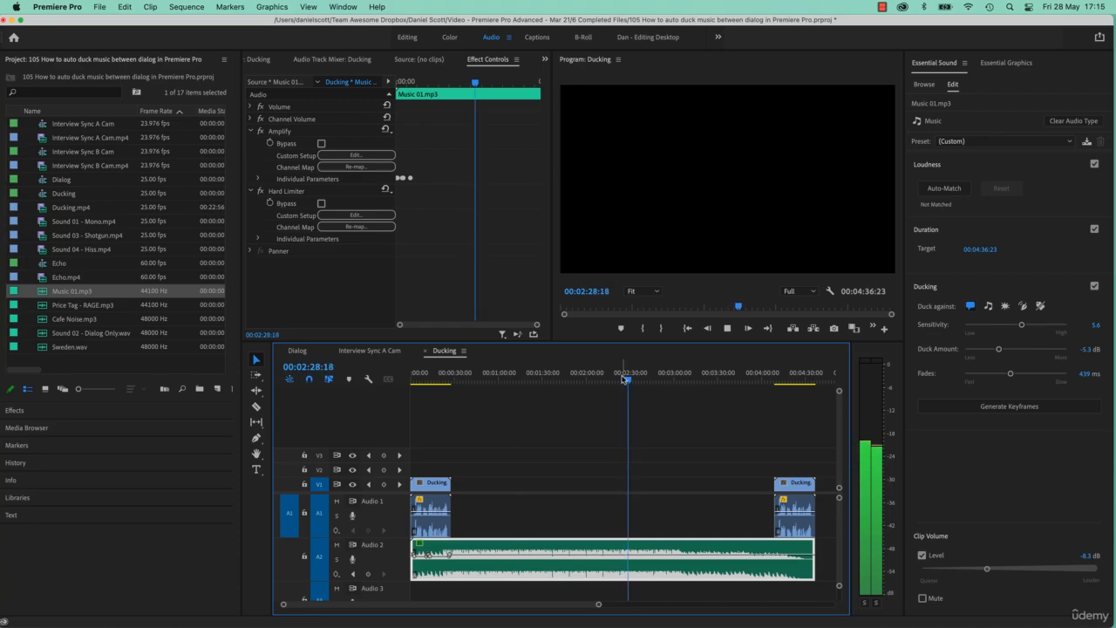
pyautogui.press('space')
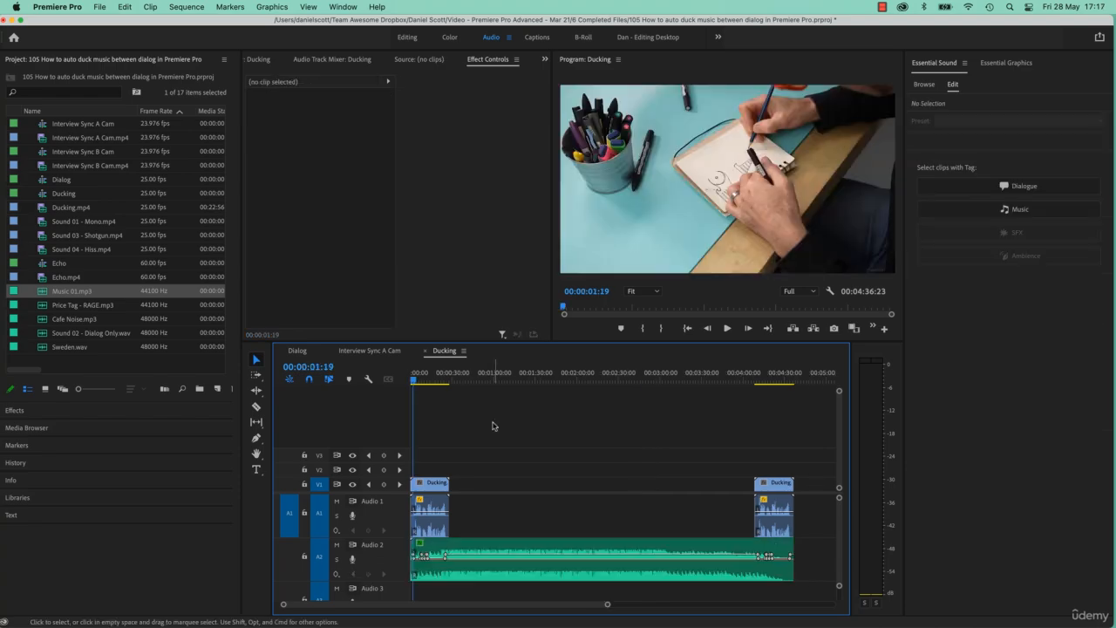
# Step: Turn off Duration for the music clip and regenerate its ducking keyframes
pyautogui.press('=')
pyautogui.press('=')
pyautogui.press('=')
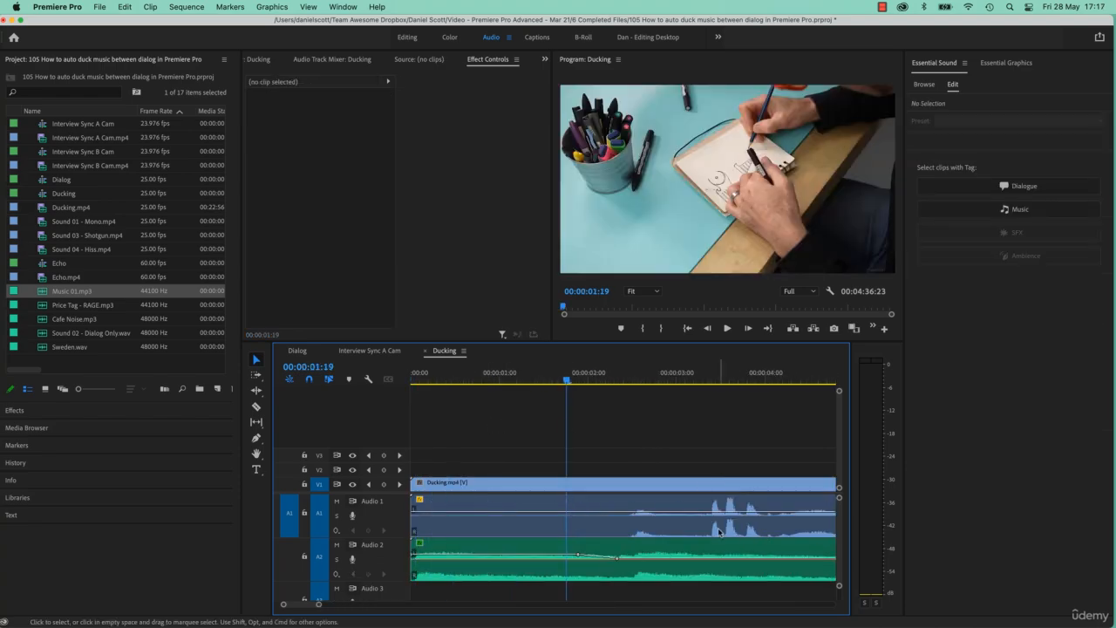
pyautogui.click(681, 550)
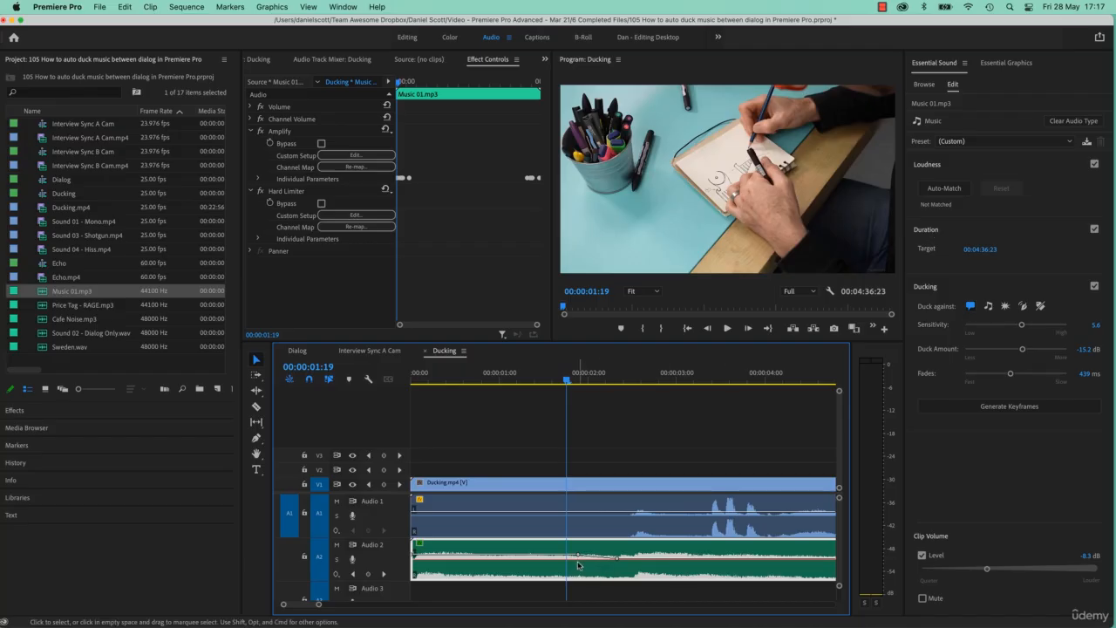
pyautogui.press('-')
pyautogui.press('-')
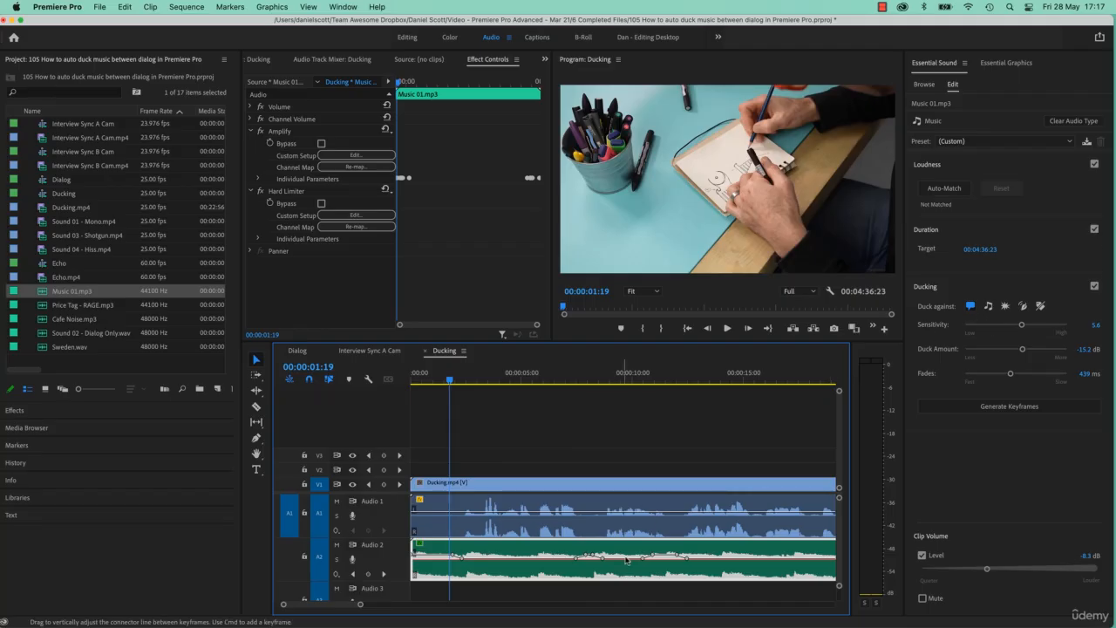
pyautogui.click(1095, 230)
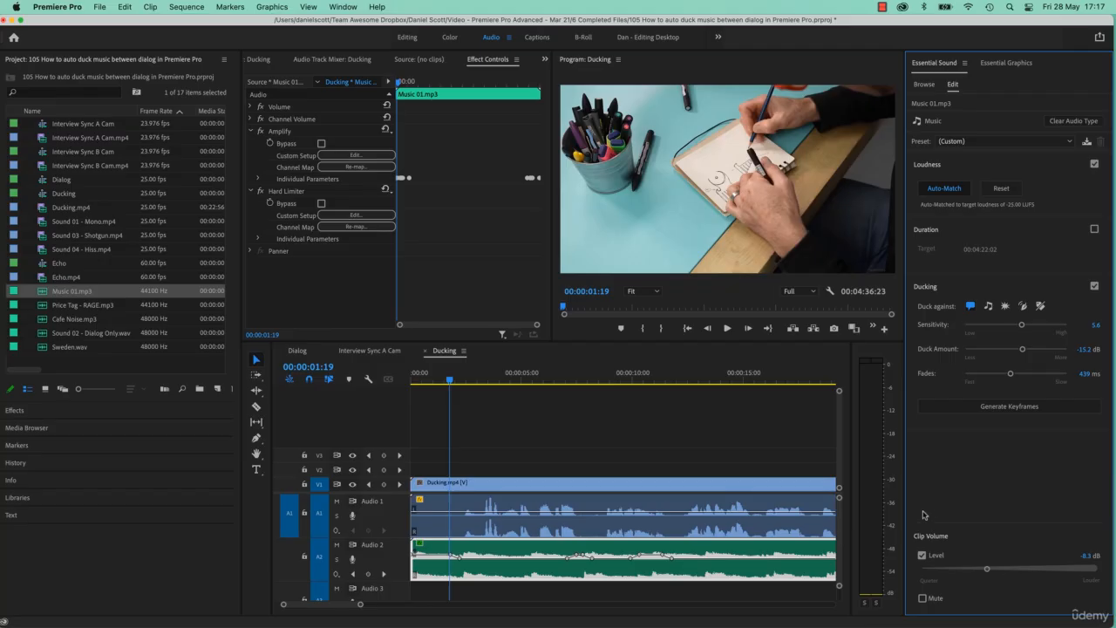
pyautogui.click(981, 408)
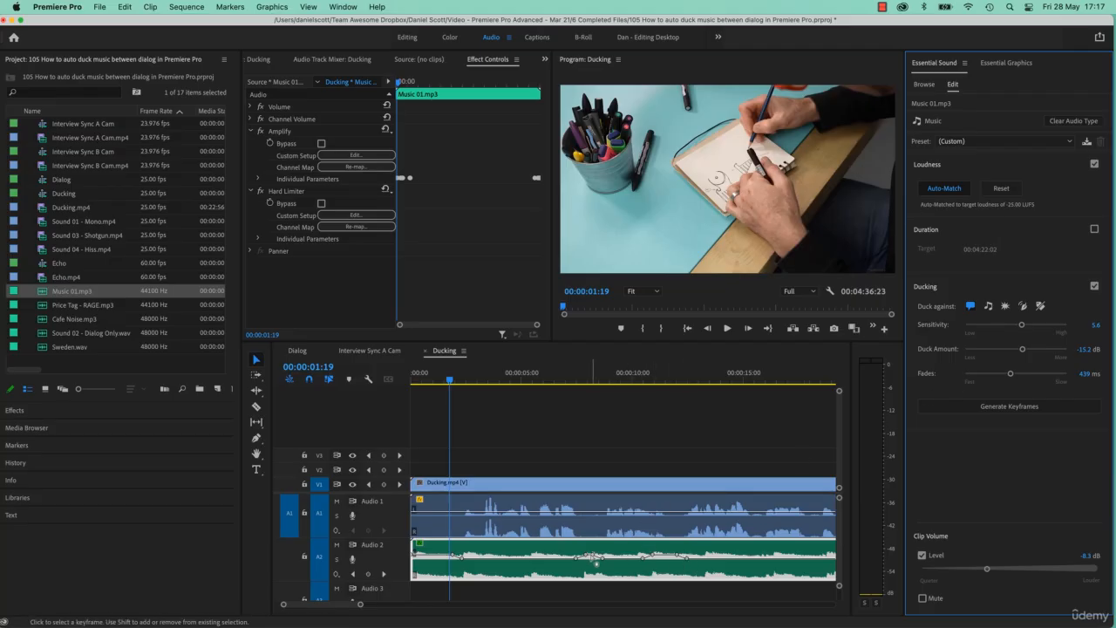
# Step: Select a music keyframe near 8 seconds, play from the start, and regenerate the ducking keyframes
pyautogui.click(597, 564)
pyautogui.press('space')
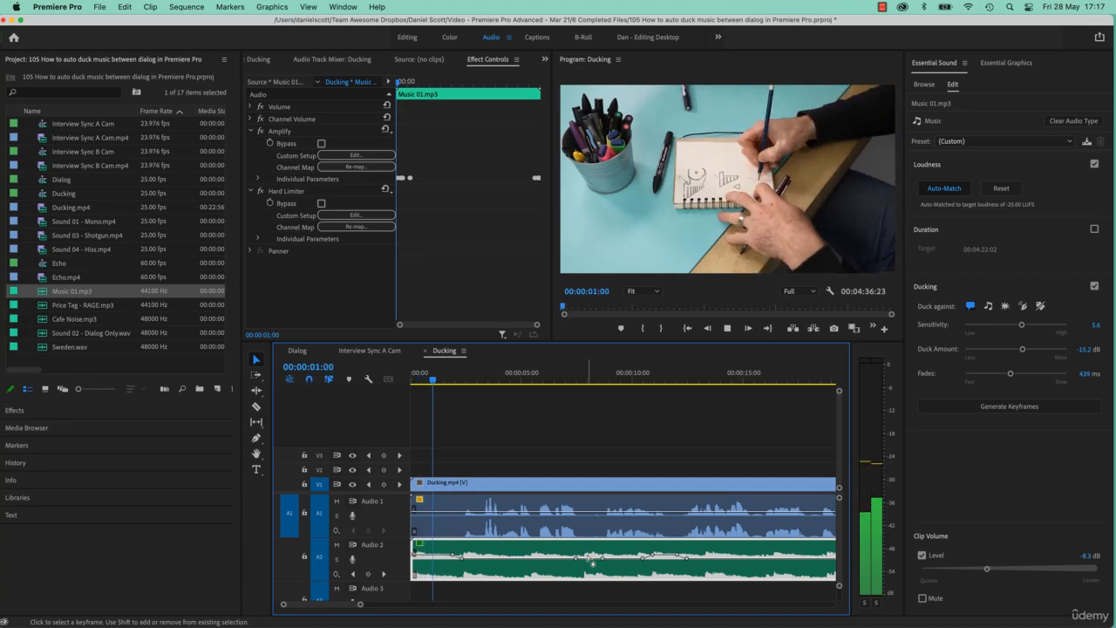
pyautogui.press('space')
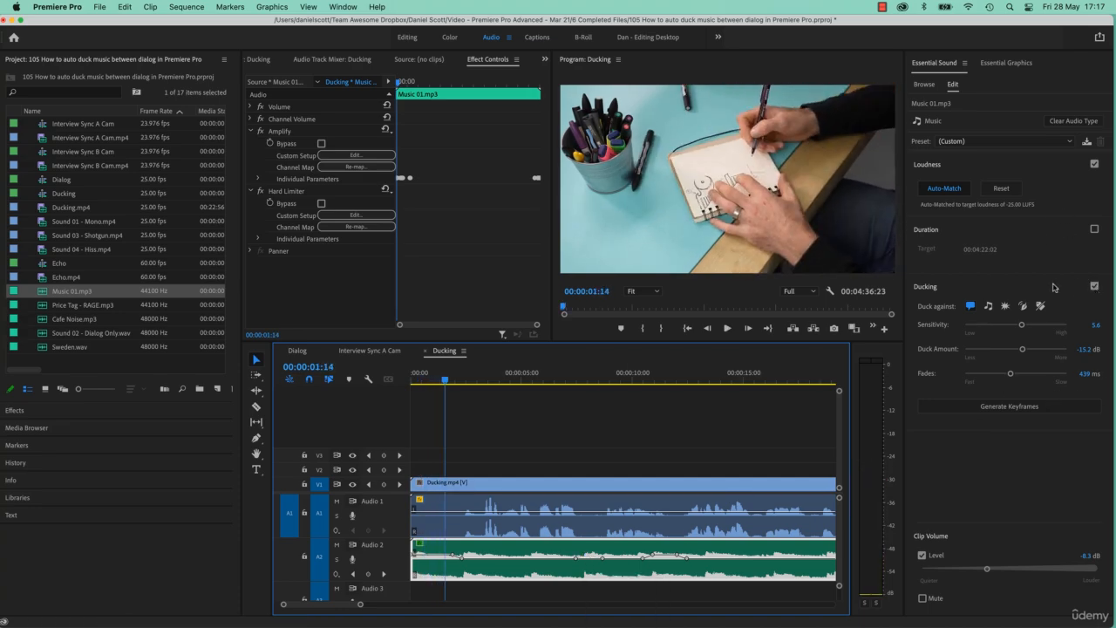
pyautogui.click(998, 408)
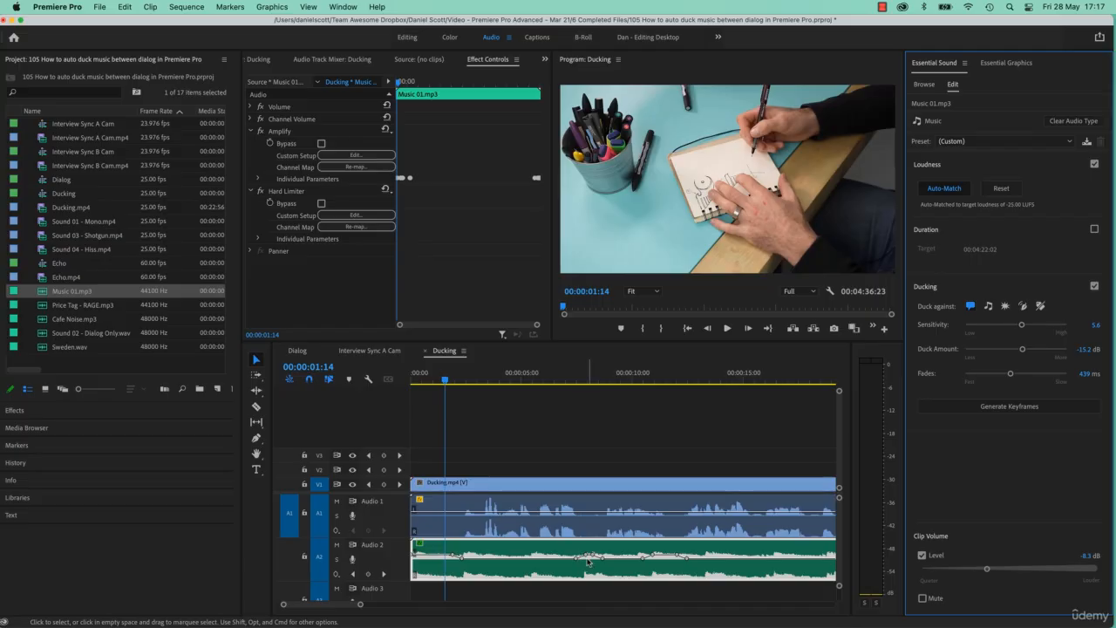